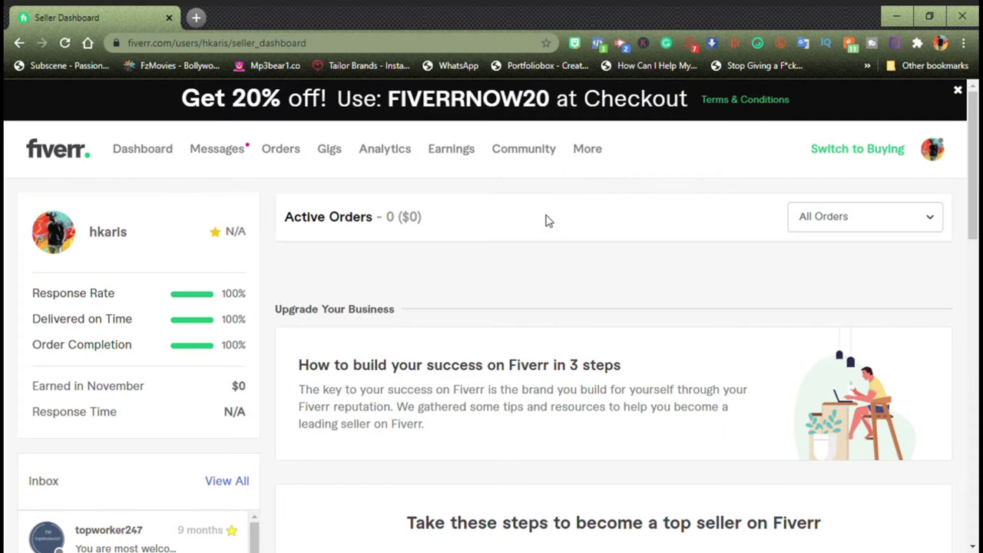
- Open the seller's gigs page and start creating a new gig
left_click(330, 150)
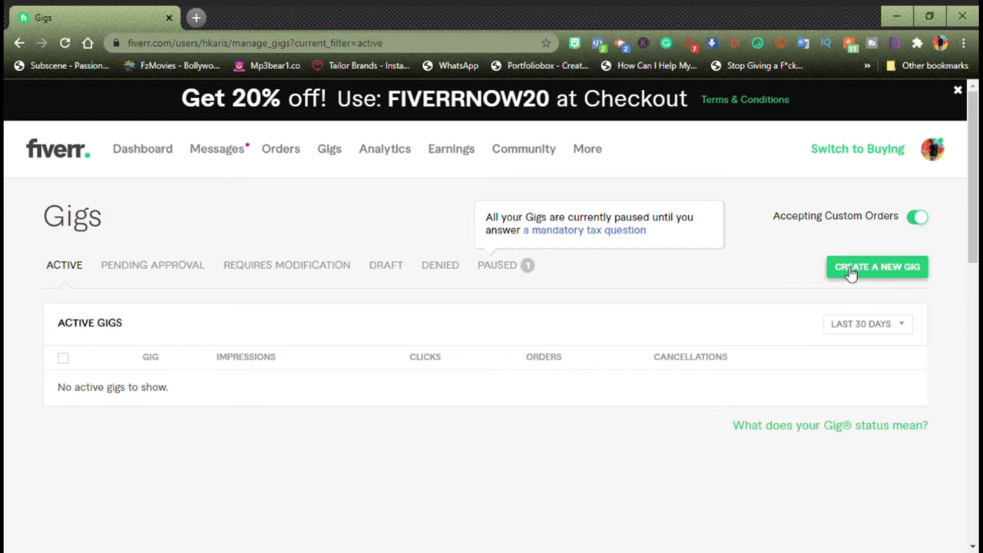
left_click(894, 278)
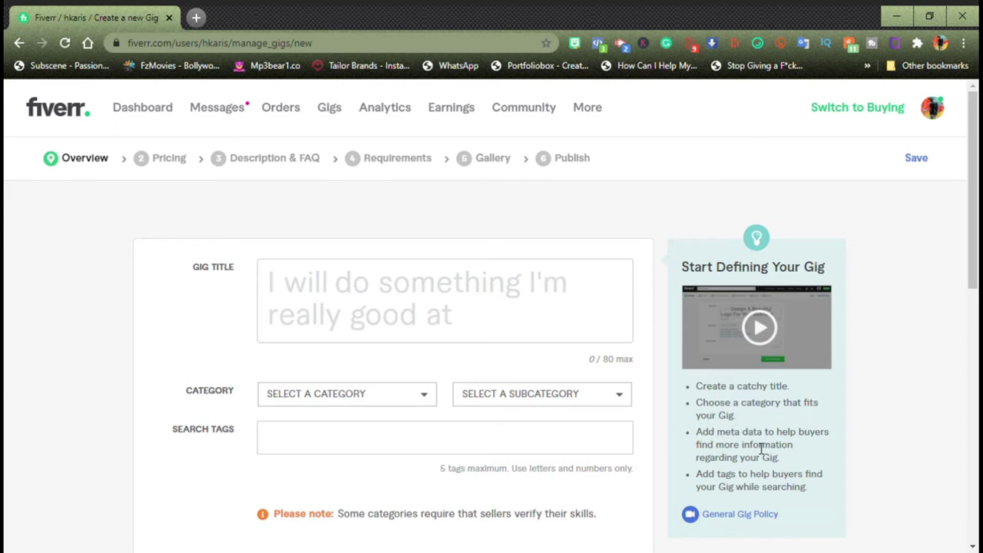
- Enter the gig title "Create awesome video intros for you." after the preset words "I will"
mouse_move(542, 405)
mouse_move(349, 281)
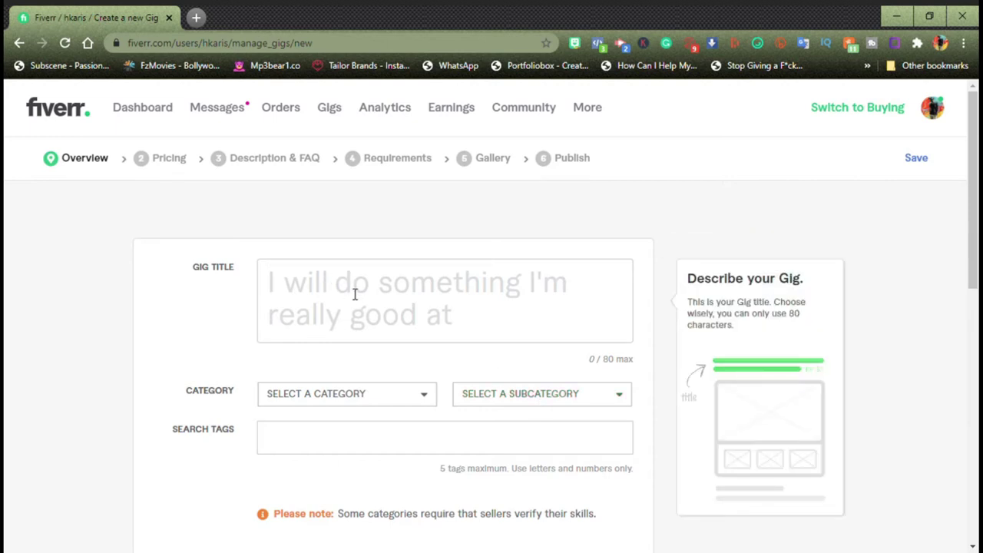
left_click(355, 294)
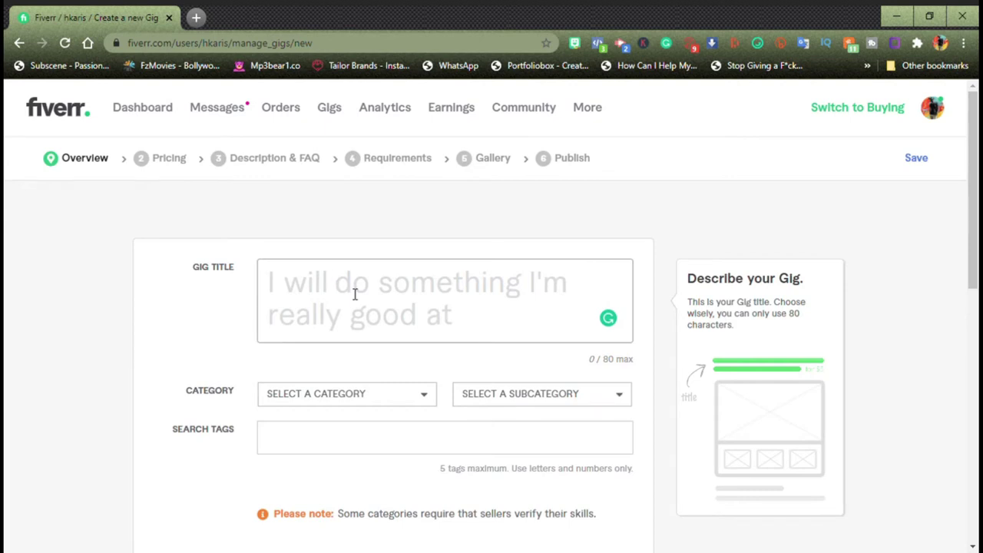
type("Create")
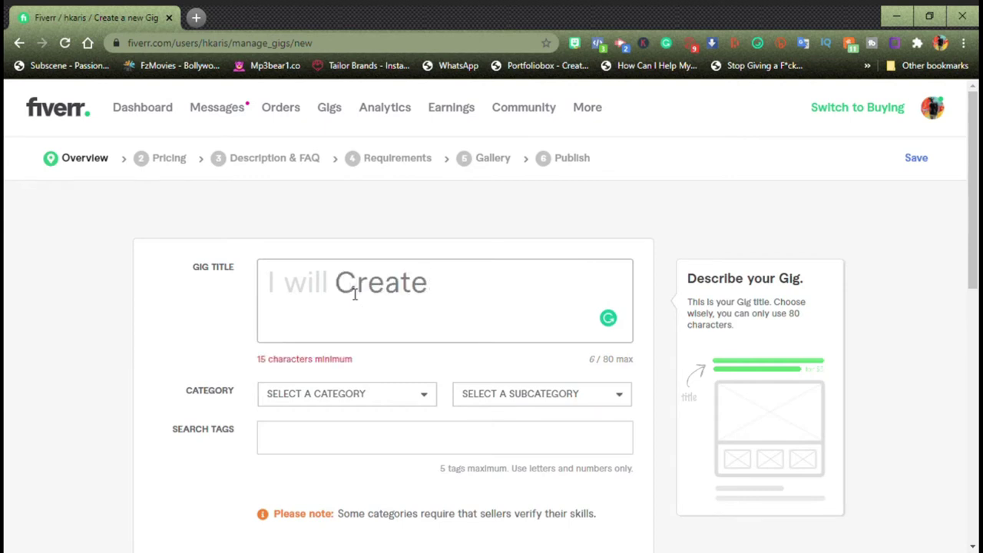
type(" awesome vid")
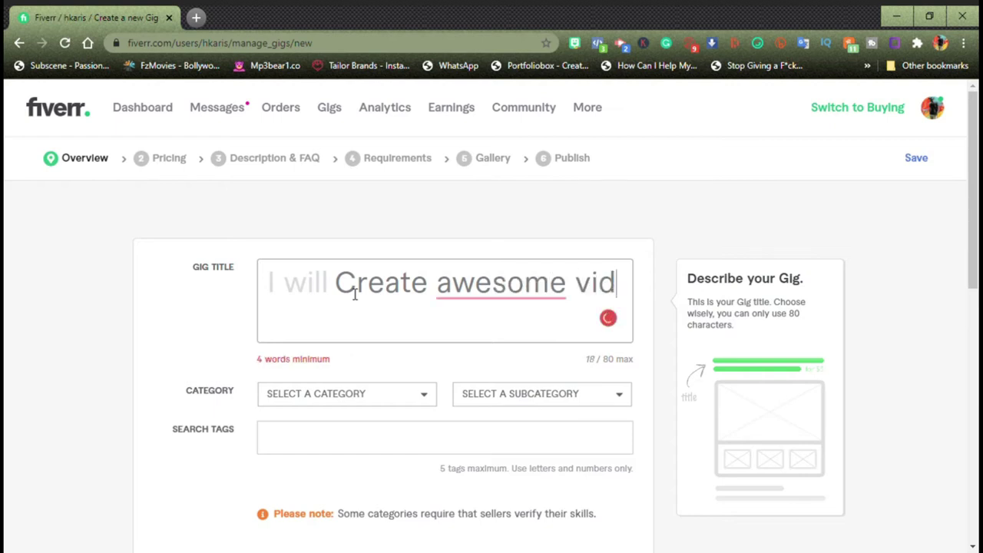
type("eo intros ")
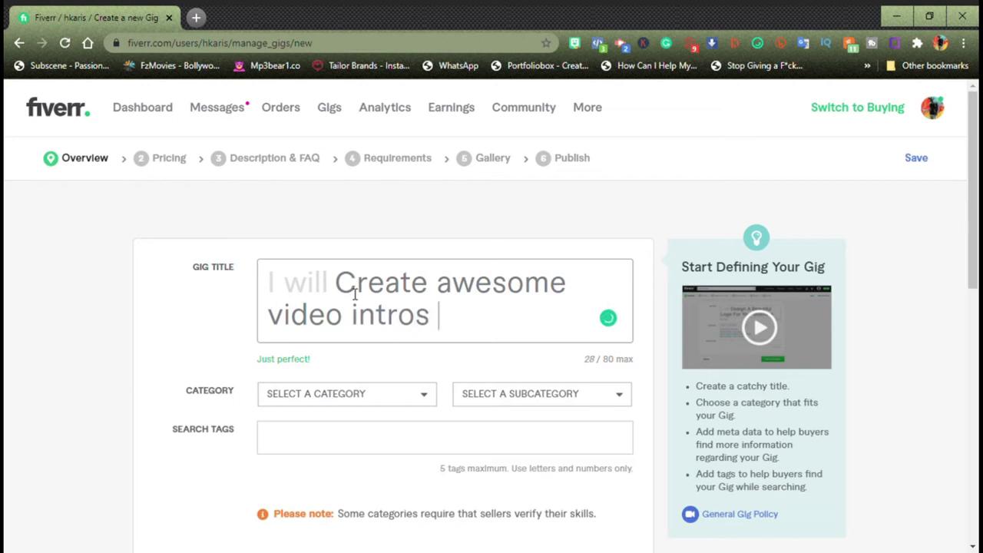
type("for you.")
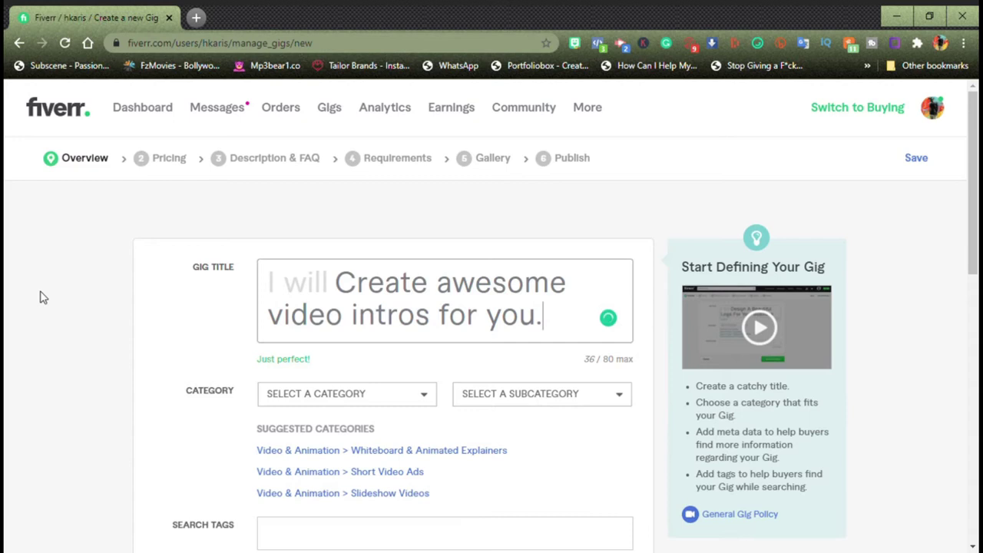
- Apply the suggested category Video & Animation > Short Video Ads to the gig
scroll(105, 356, "down", 1)
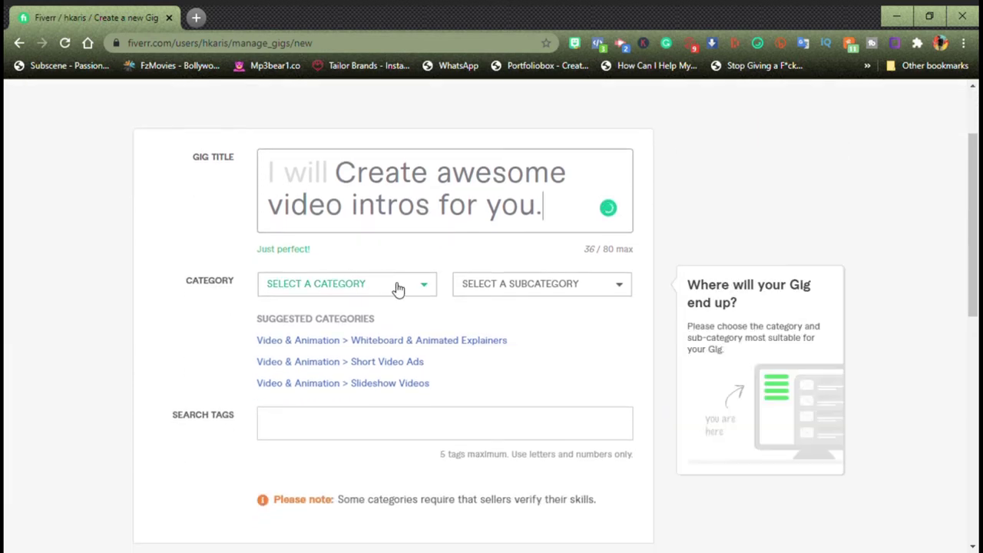
left_click(407, 290)
left_click(120, 315)
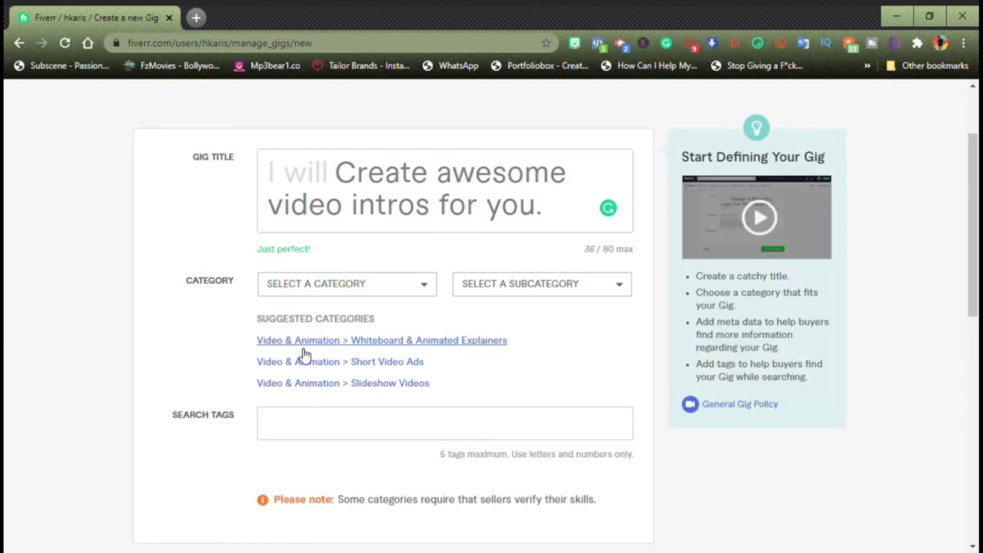
left_click(388, 361)
scroll(69, 350, "down", 3)
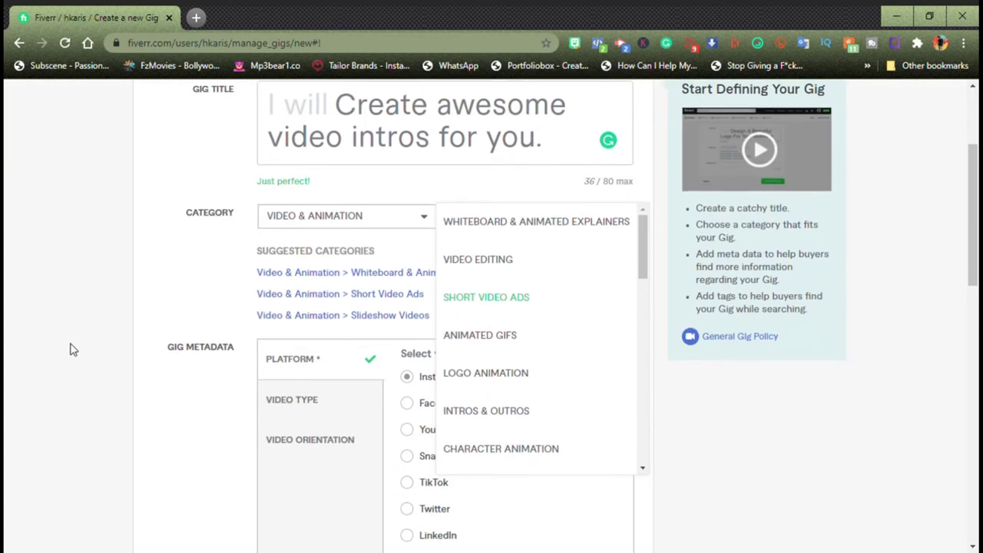
left_click(67, 329)
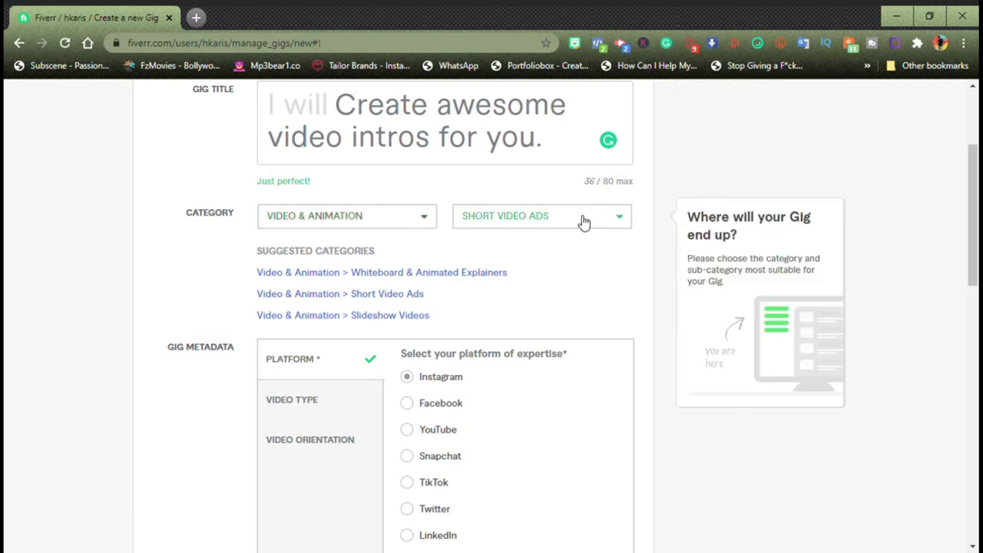
- Change the gig's subcategory to Intros & Outros
left_click(607, 222)
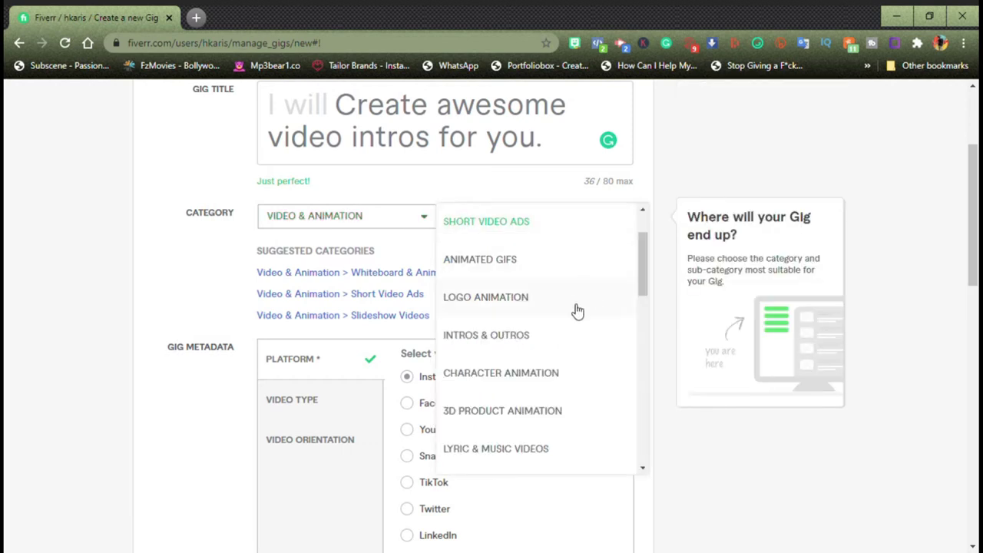
scroll(578, 311, "down", 1)
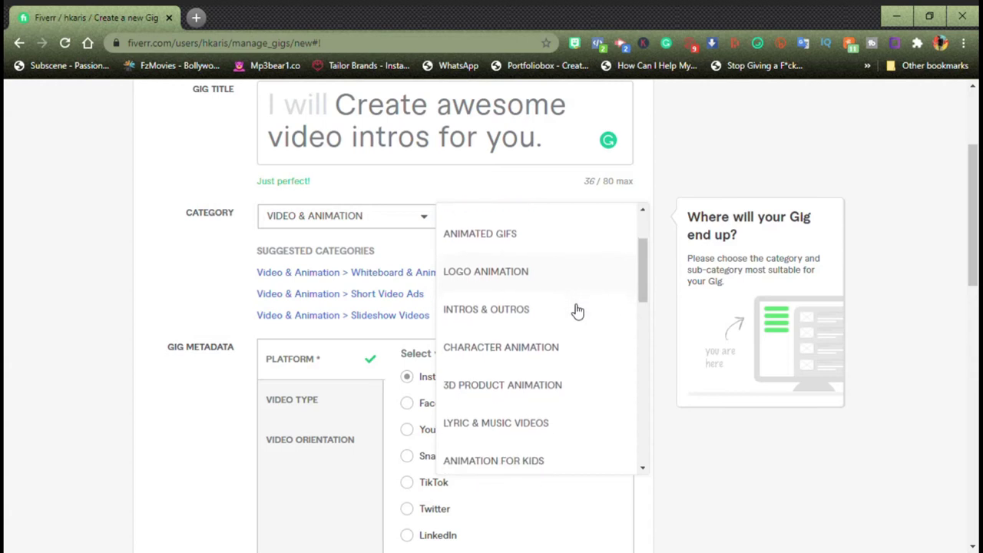
left_click(499, 301)
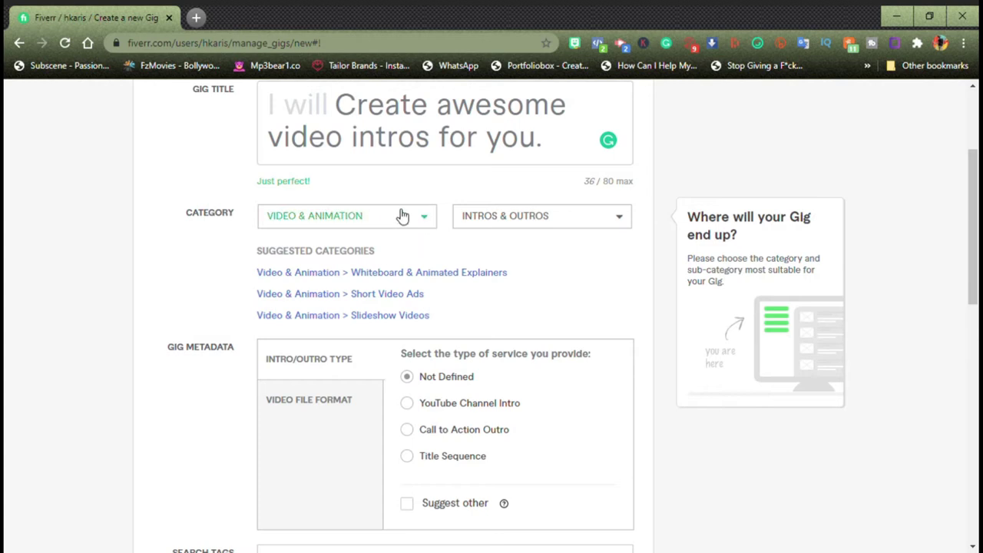
- Insert "and outros" before "for you" in the gig title
scroll(531, 227, "up", 3)
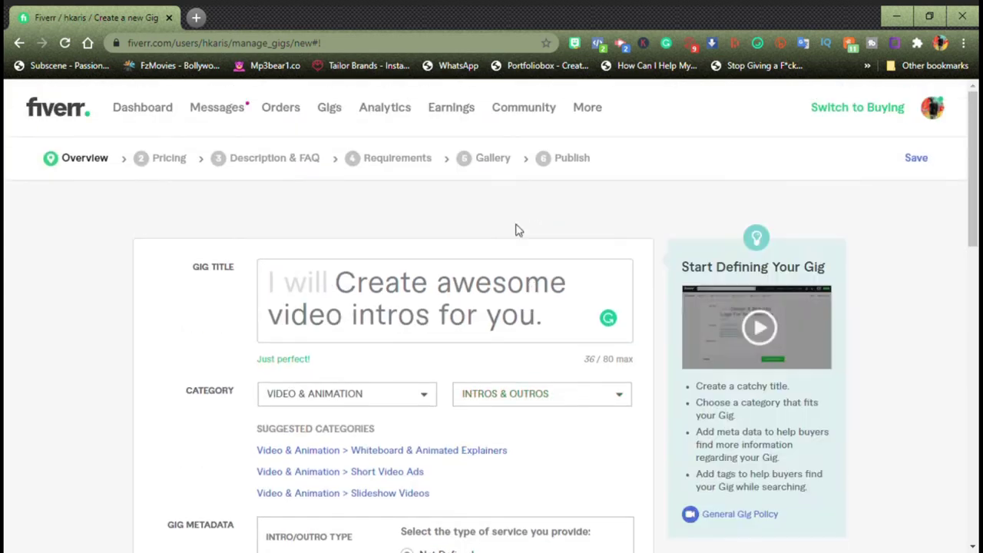
left_click(440, 322)
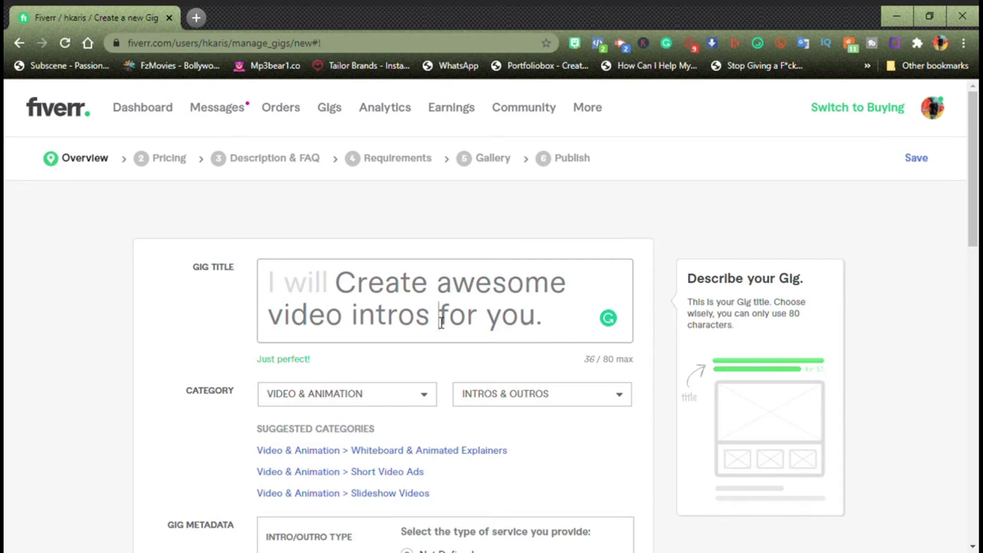
type("and outros")
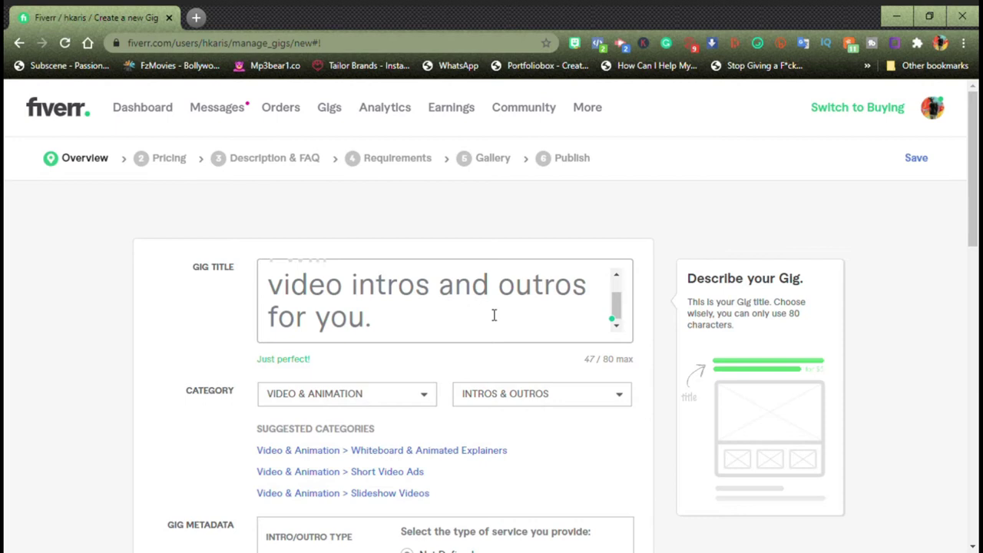
- Set the intro/outro type in the gig metadata to YouTube Channel Intro
scroll(253, 412, "down", 3)
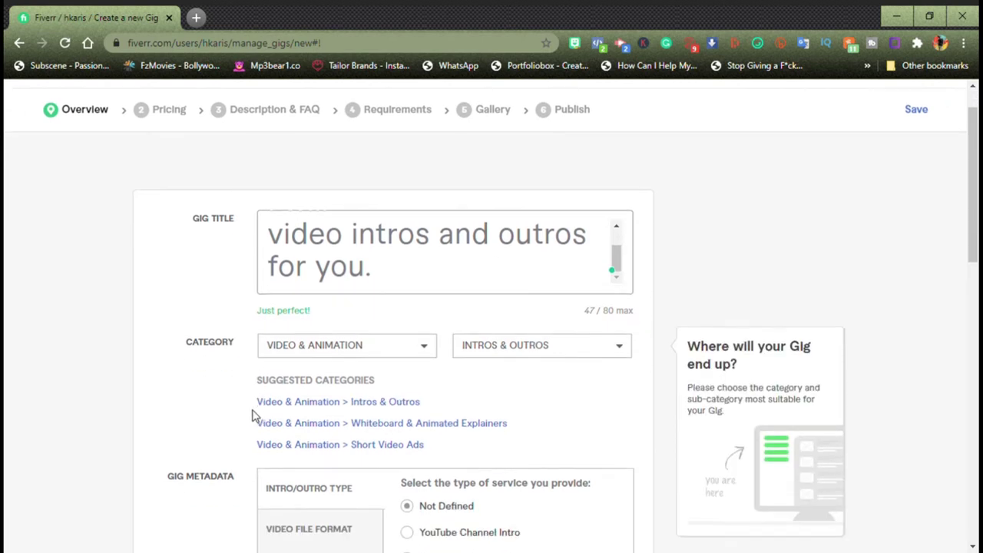
scroll(212, 351, "down", 1)
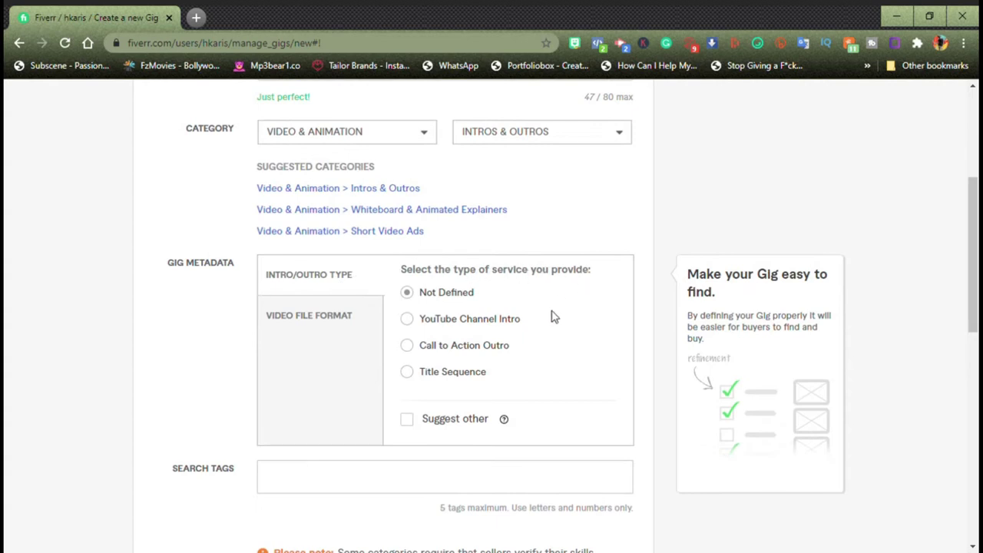
left_click(409, 321)
- Select AVI and MP4 as the offered video file formats in the gig metadata
left_click(344, 324)
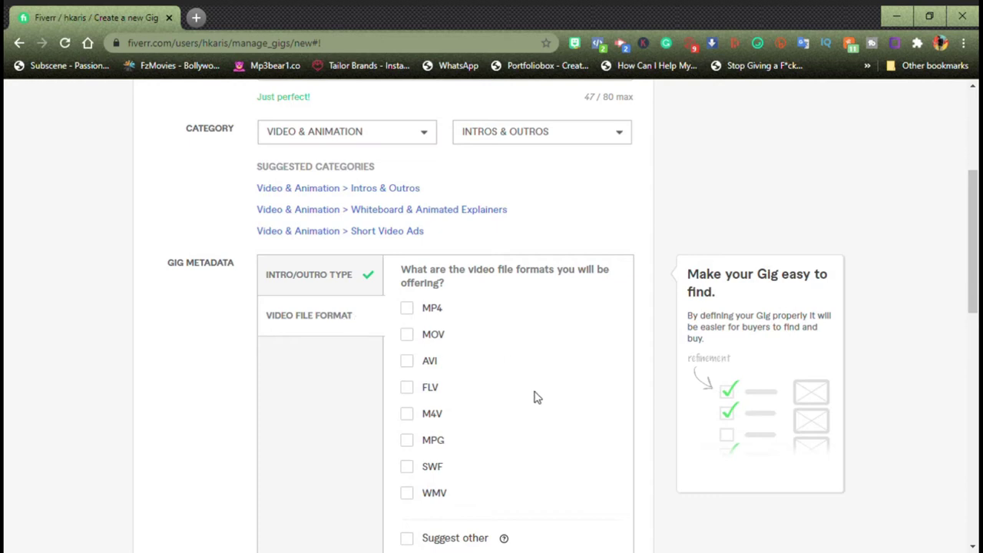
scroll(536, 397, "down", 1)
scroll(536, 397, "down", 1)
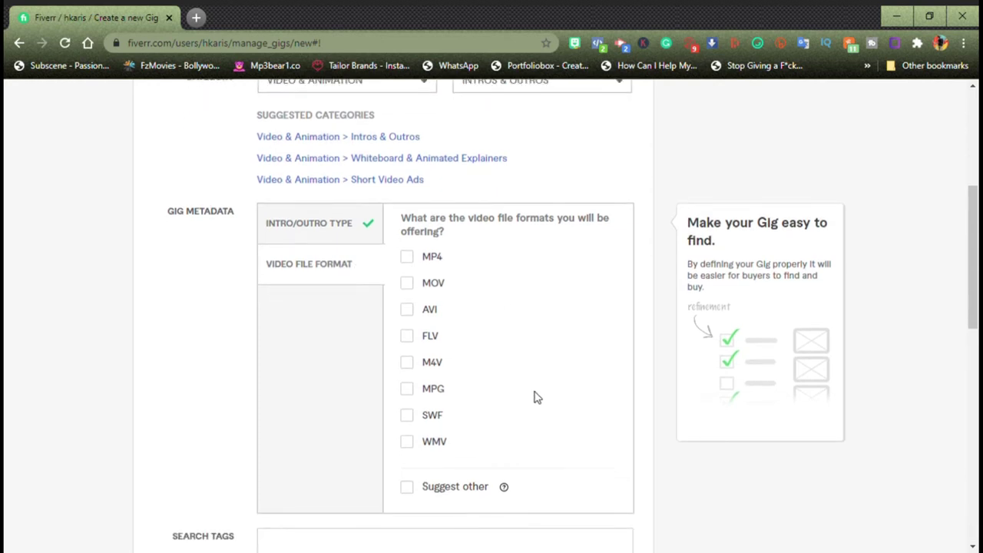
left_click(411, 309)
left_click(408, 257)
- Add the search tags Video Editing, Video Intros and Video Outros to the gig
scroll(568, 364, "down", 1)
scroll(222, 354, "down", 1)
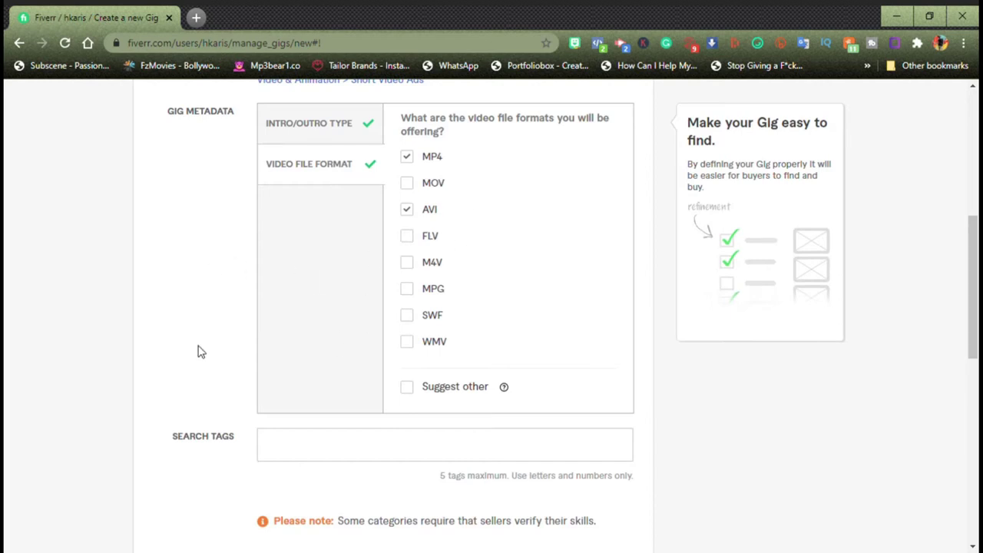
scroll(198, 351, "down", 2)
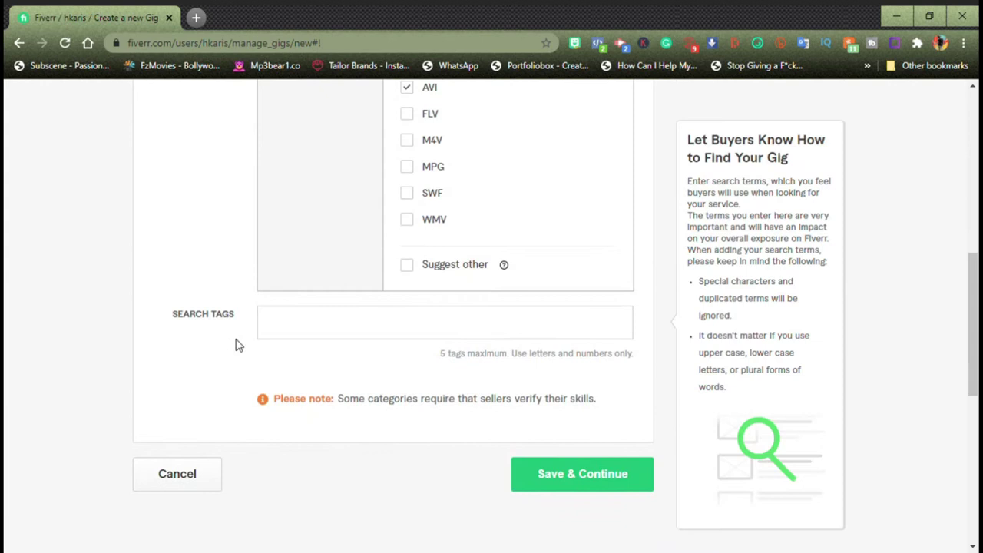
left_click(333, 329)
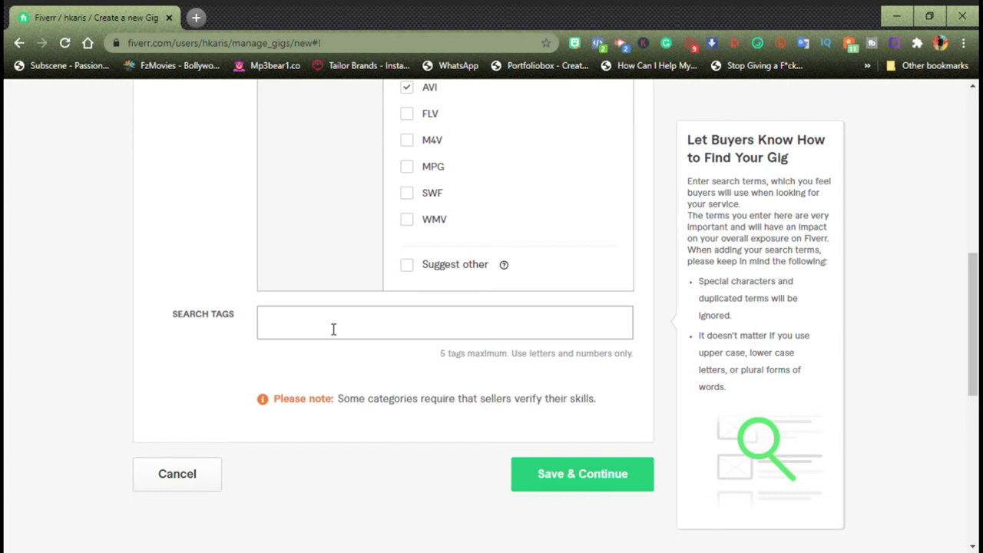
type("Video Editing")
key("Return")
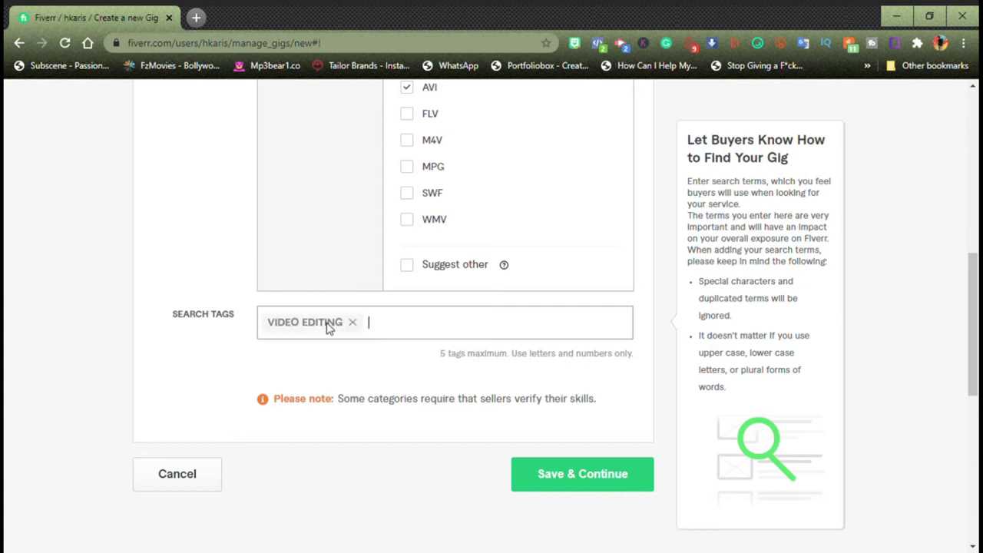
type("Video Intros")
key("Return")
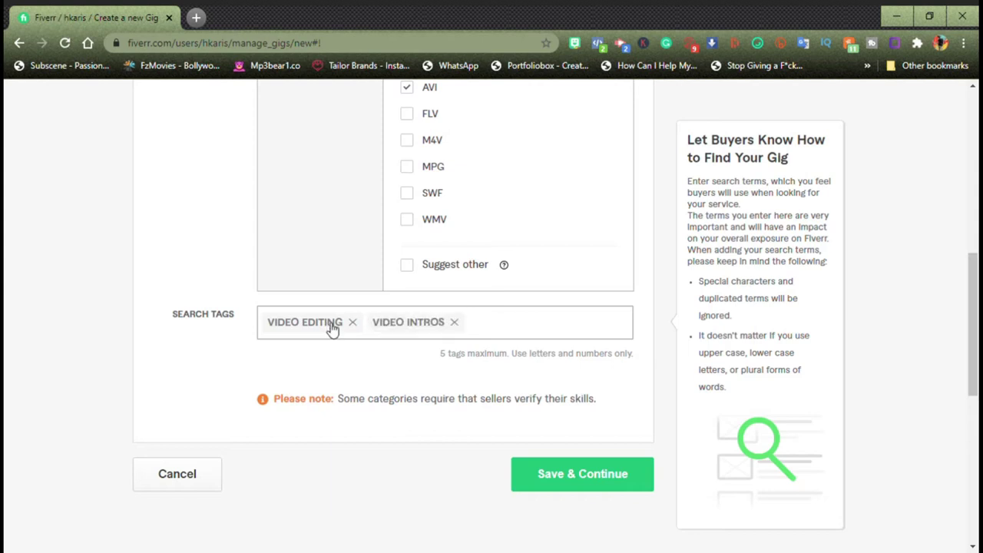
type("Video Outros")
key("Return")
- Add the search tags "Video editing in Nigeria" and "Awesome videos", and submit the gig overview
scroll(328, 328, "down", 1)
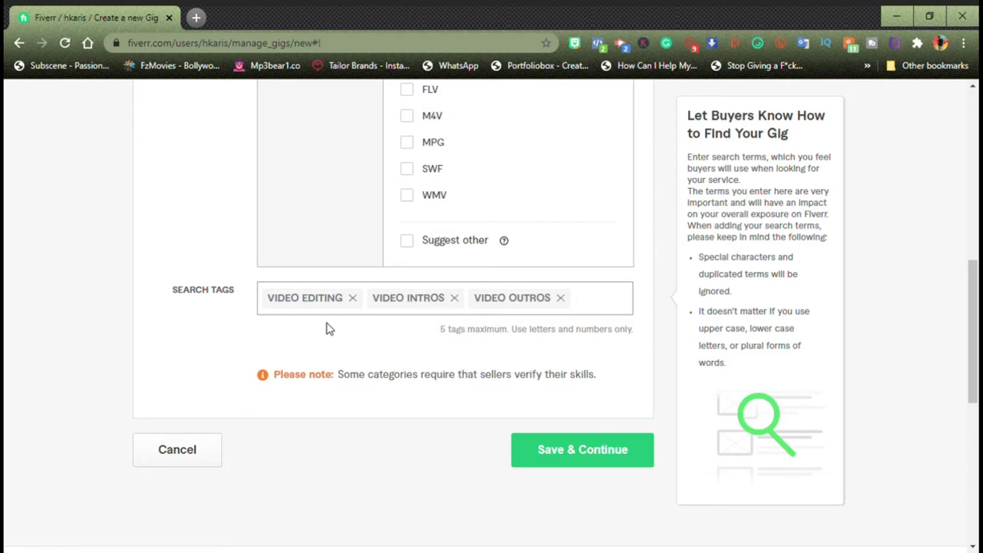
type("Video editing in Nigeria")
key("Return")
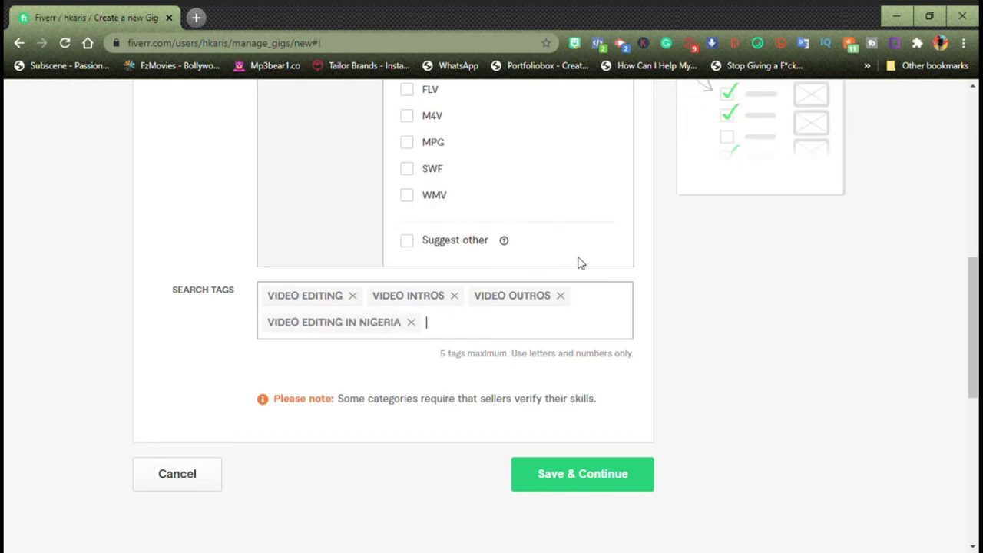
type("Awesome videos")
key("Return")
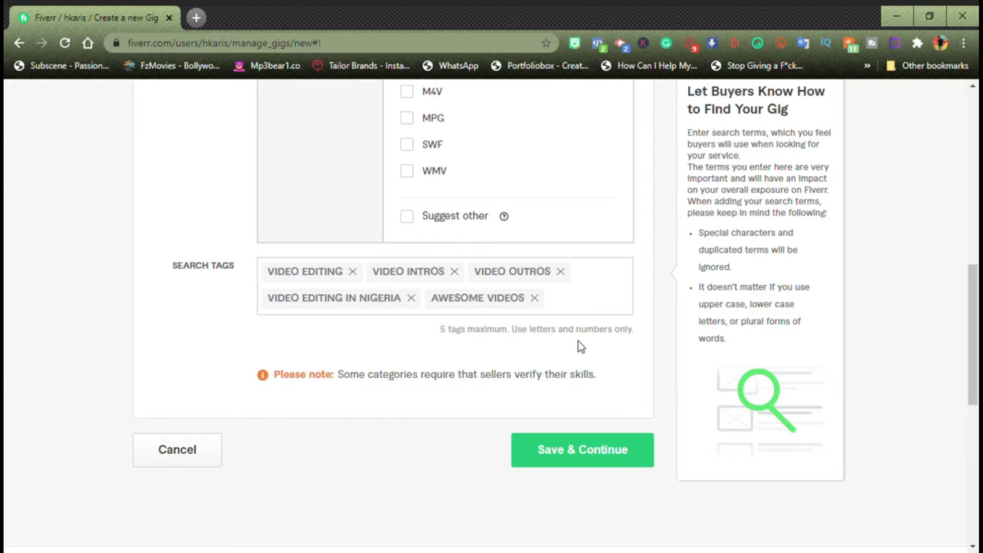
left_click(585, 452)
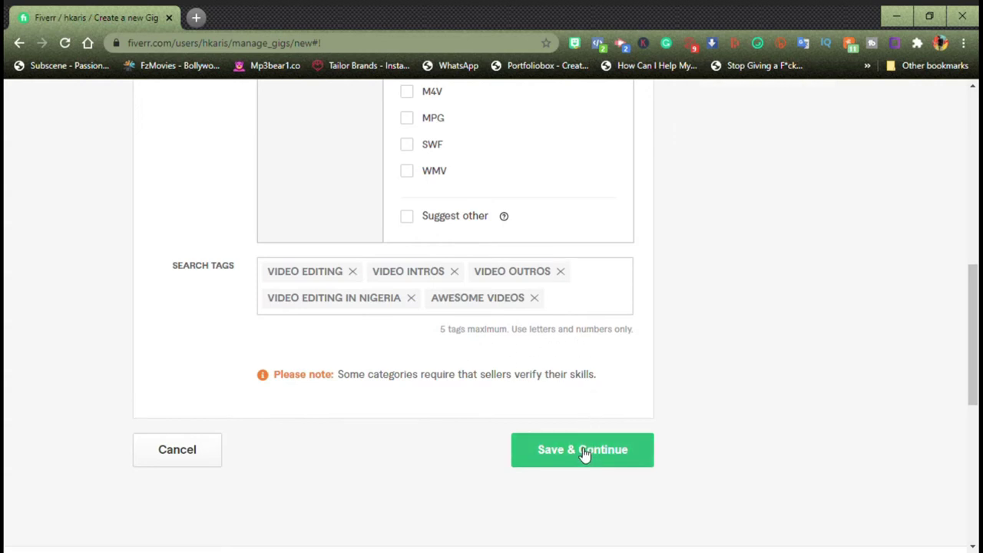
left_click(585, 451)
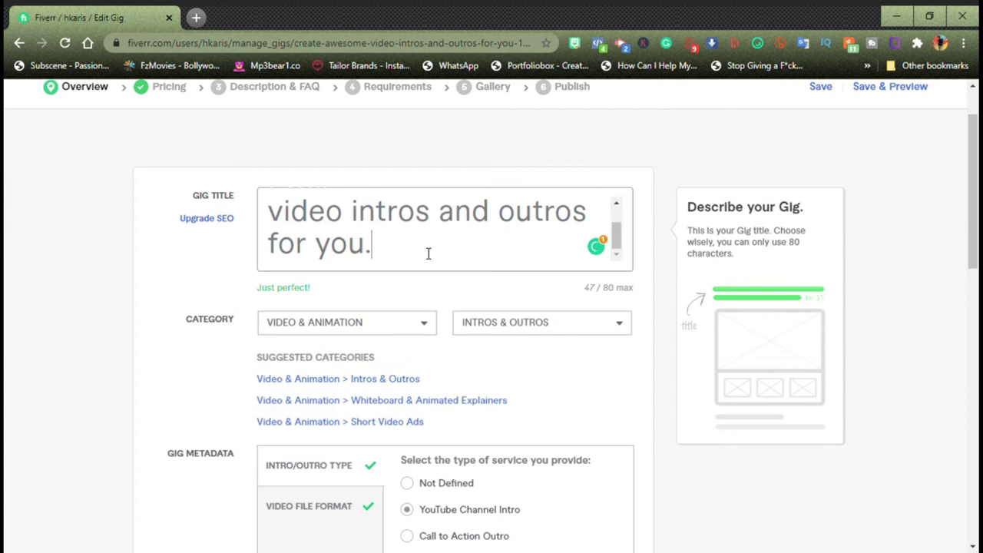
- Delete the full stop at the end of the gig title
left_click(428, 254)
key("BackSpace")
- Replace the search tag "Video editing in Nigeria" with "Video in Nigeria"
scroll(635, 367, "down", 3)
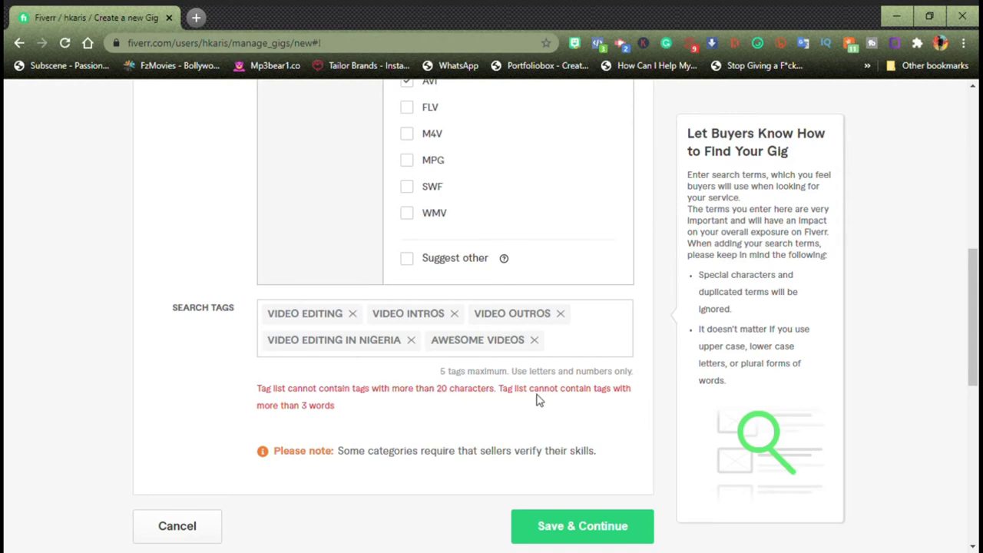
left_click(411, 341)
left_click(411, 347)
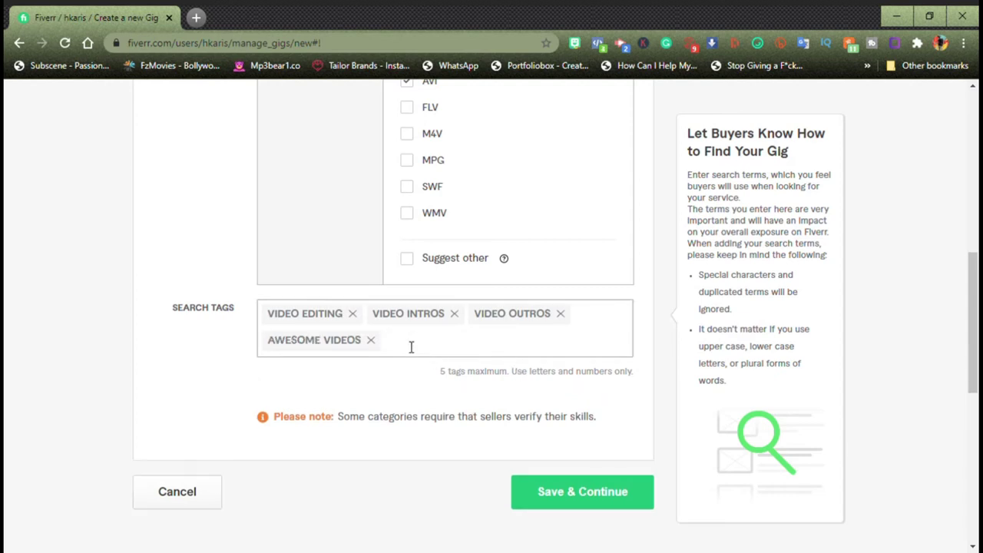
type("Video in Nigeria")
key("Return")
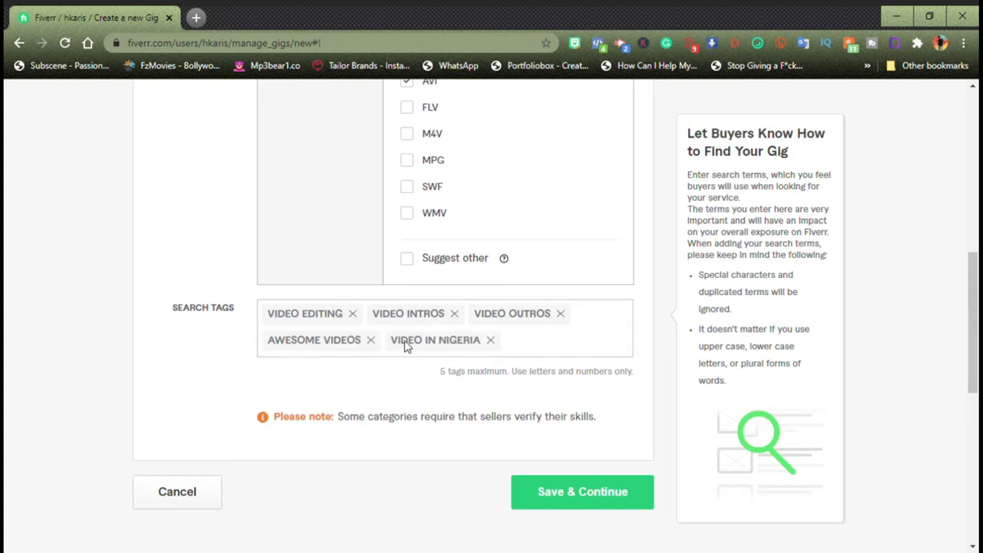
- Save the gig overview and continue to the scope and pricing stage
left_click(489, 370)
left_click(588, 494)
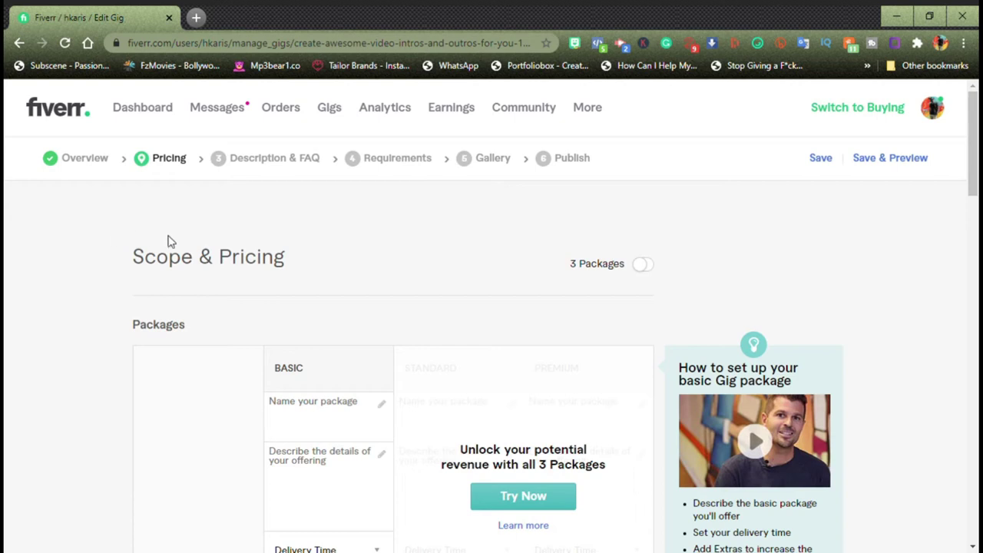
- Enable the three-package option for the gig, pause the introductory packages video and dismiss it
scroll(383, 270, "down", 3)
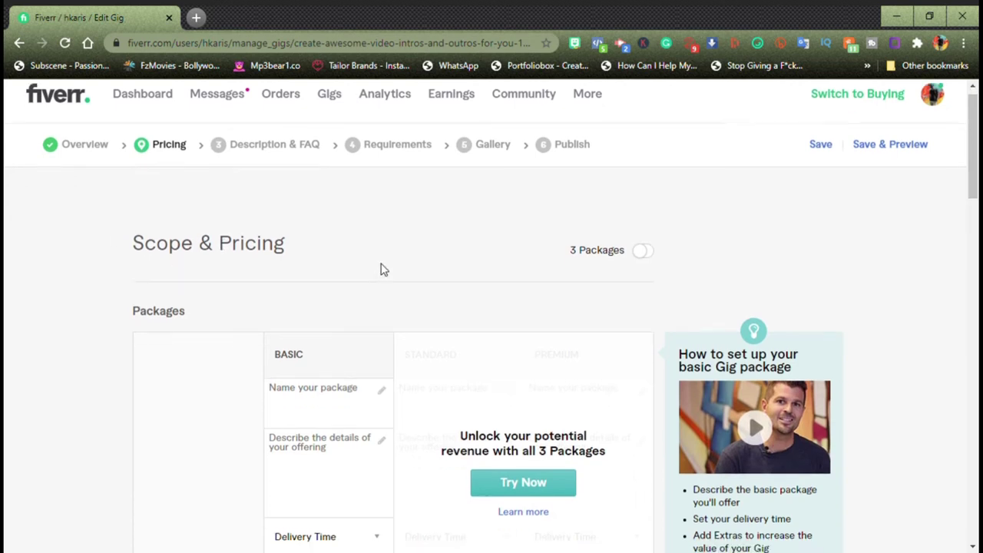
scroll(384, 269, "down", 5)
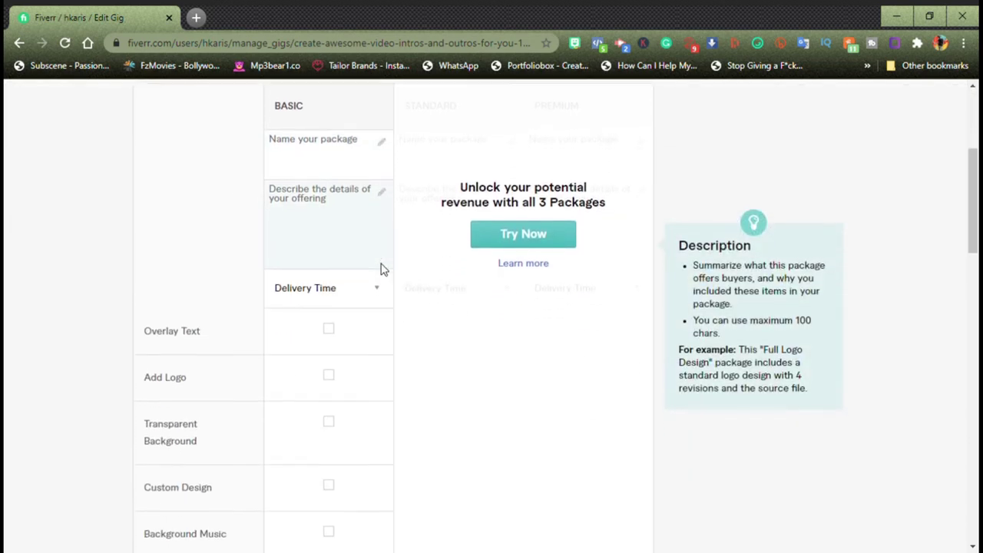
scroll(383, 269, "down", 2)
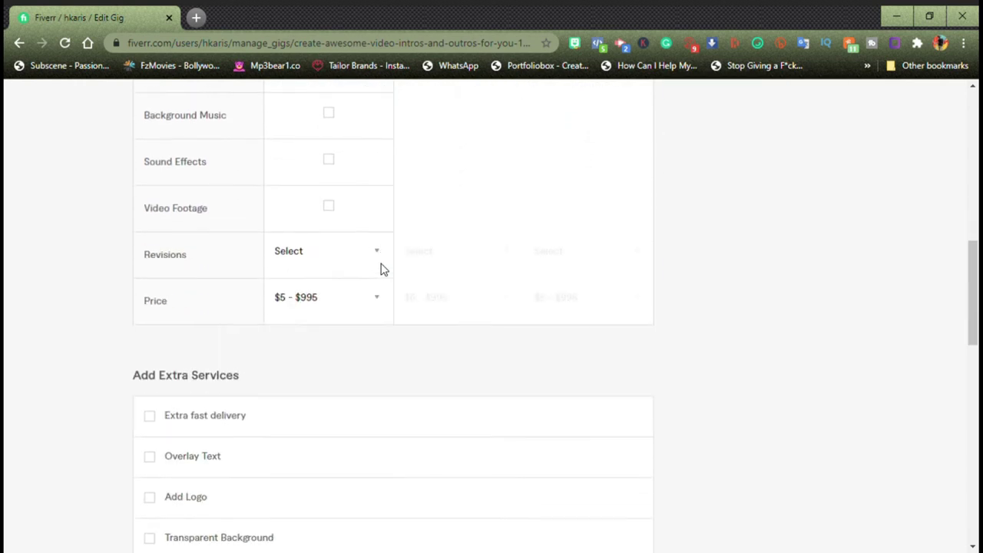
scroll(383, 268, "up", 8)
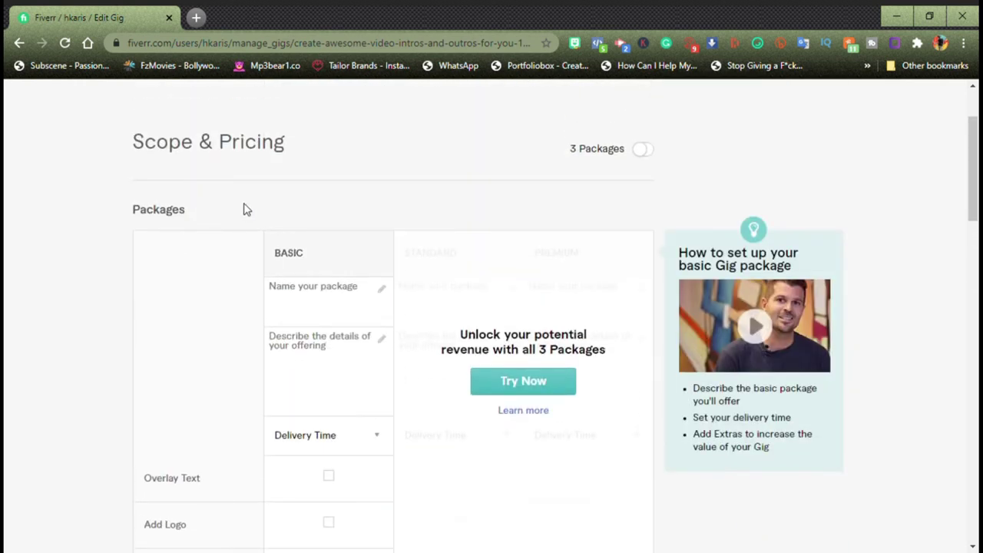
scroll(233, 331, "down", 2)
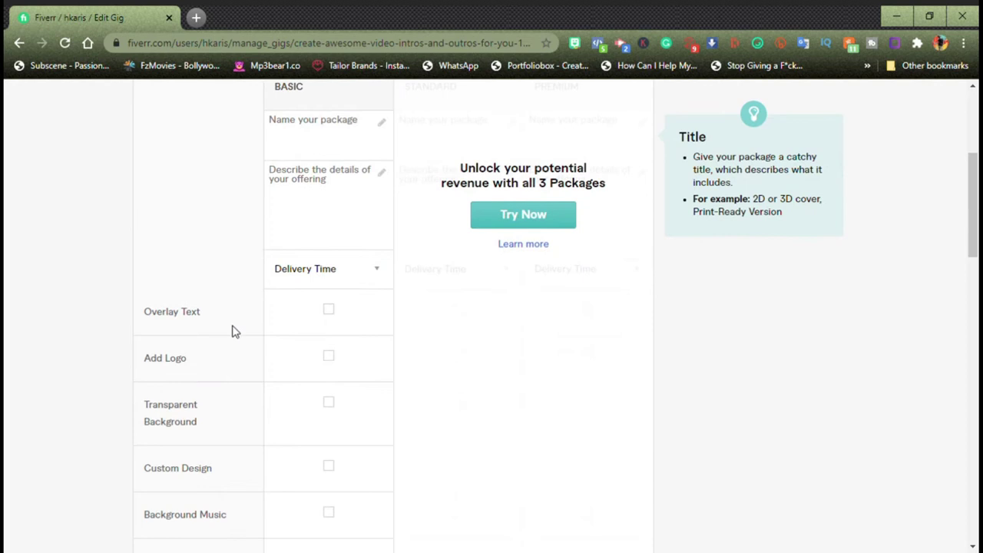
scroll(555, 225, "up", 4)
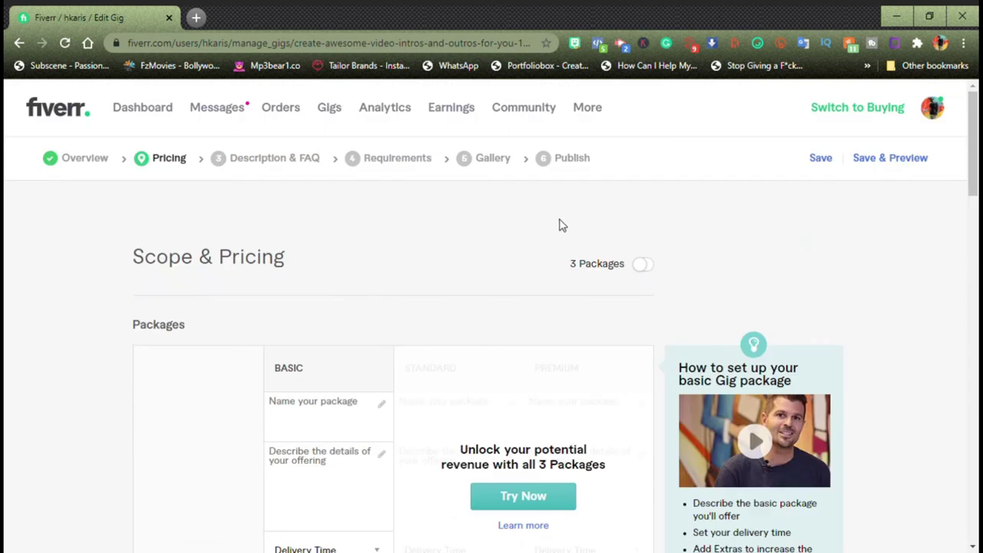
left_click(641, 267)
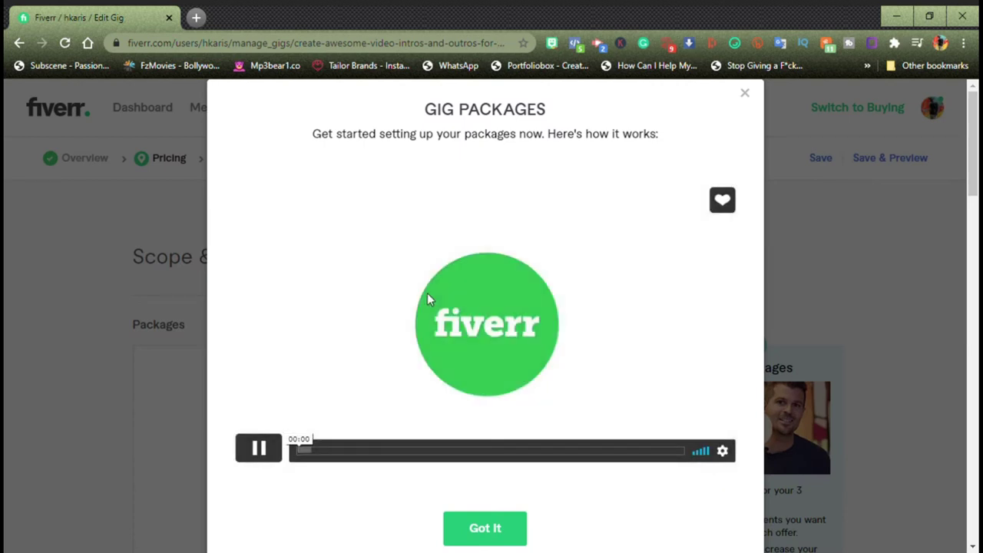
left_click(261, 453)
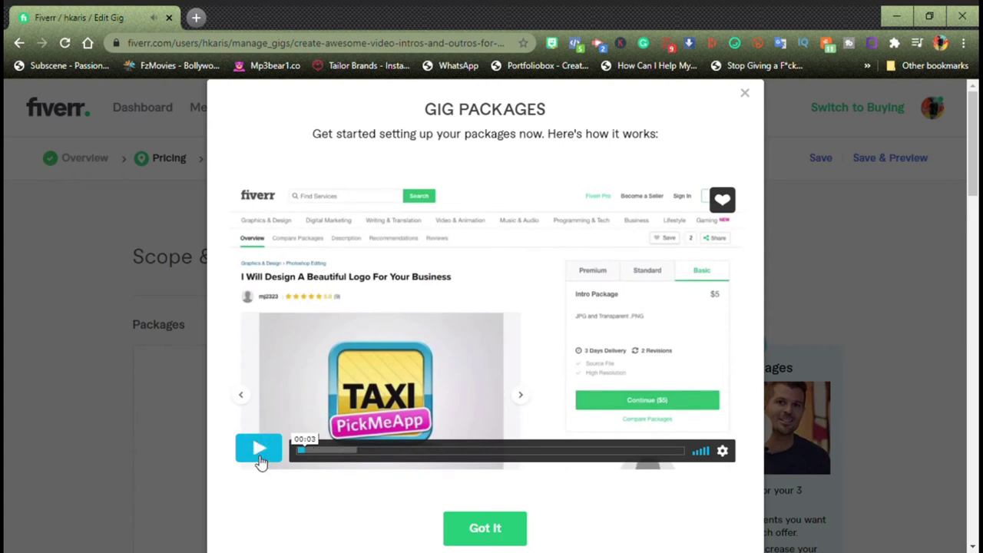
left_click(484, 528)
- Name the Basic package "Basic", the Standard package "Compact" and the Premium package "Premium"
scroll(307, 287, "down", 2)
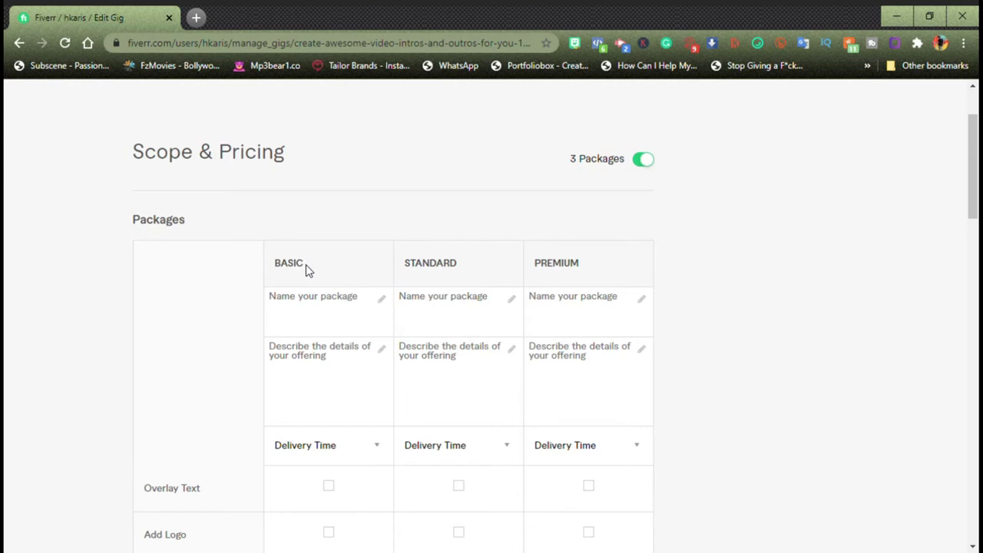
scroll(305, 269, "down", 1)
left_click(379, 246)
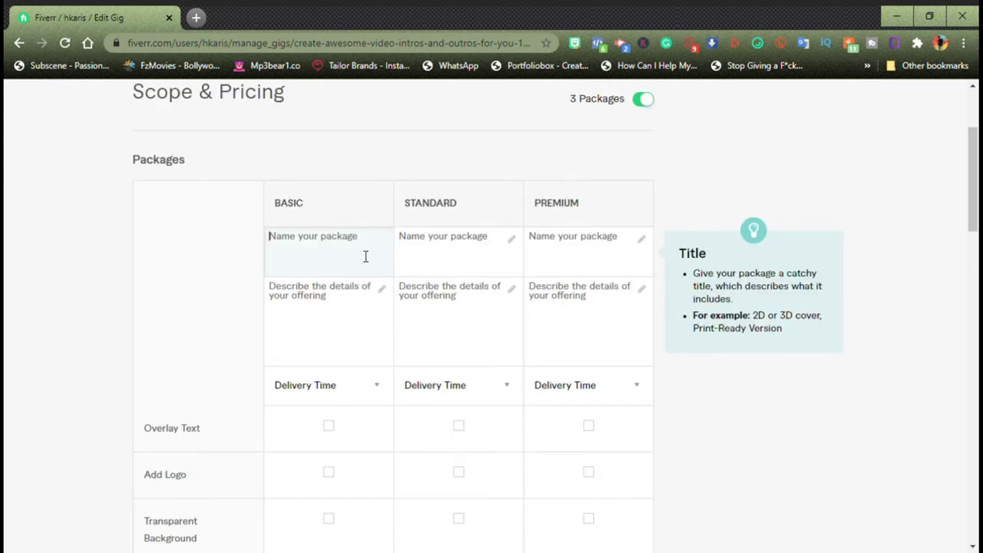
type("Basic")
left_click(444, 273)
type("Compact")
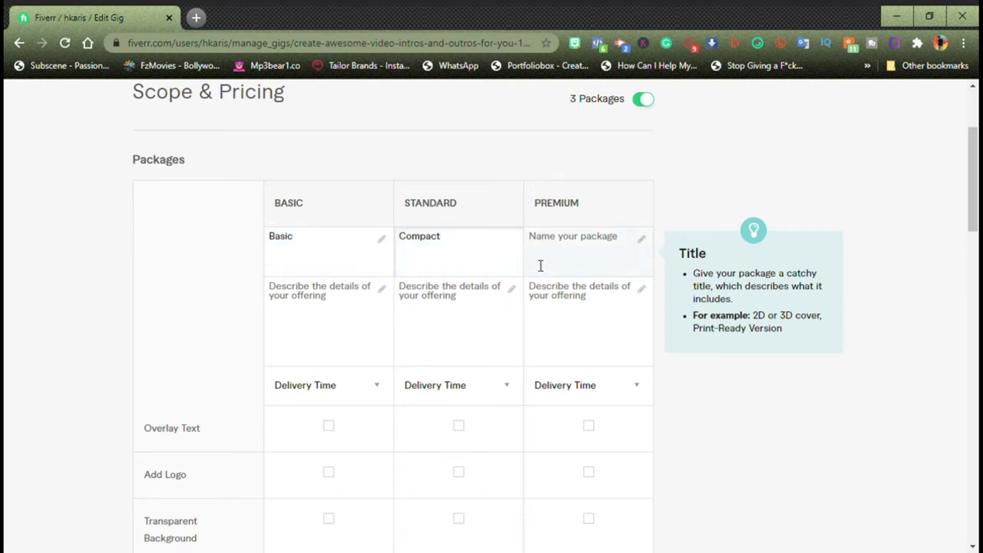
left_click(597, 243)
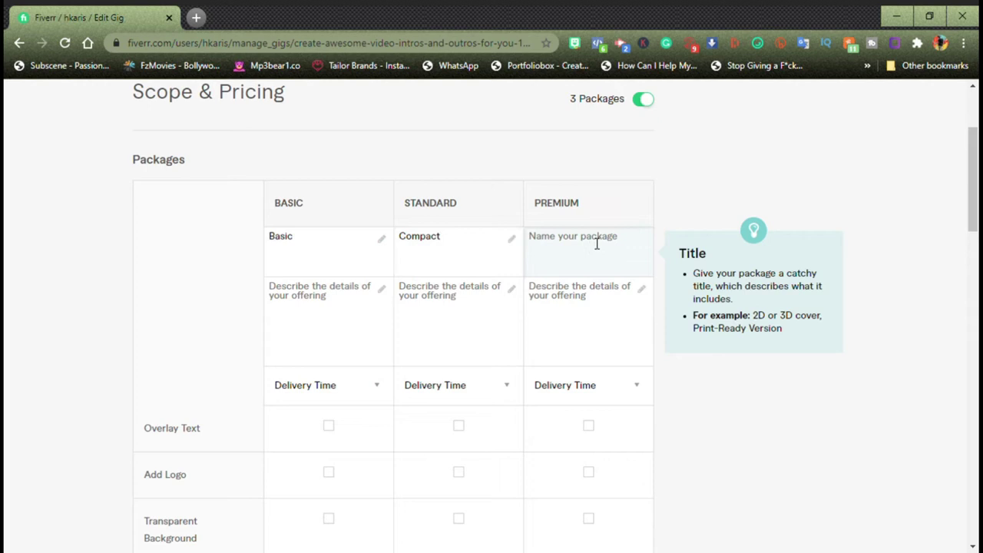
type("Premium")
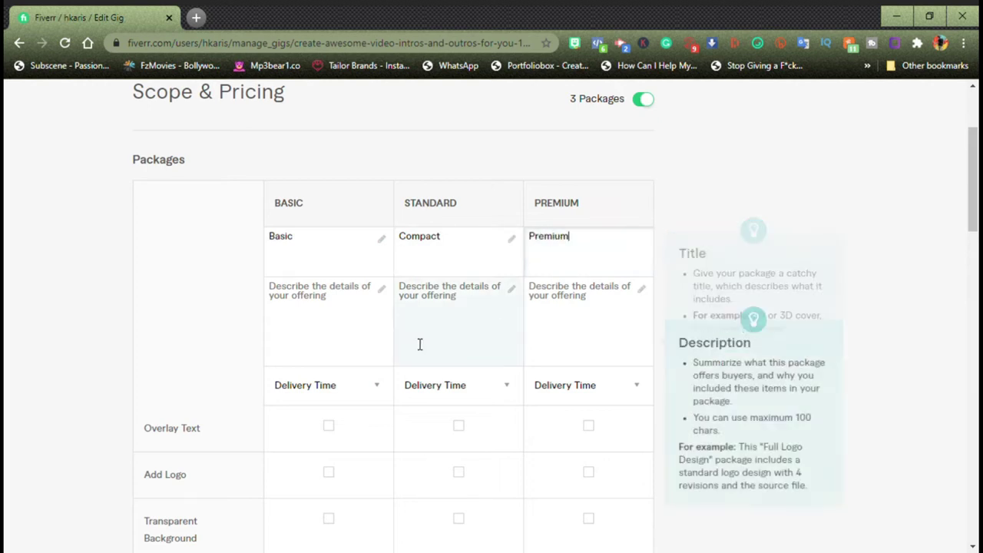
- Describe the Basic package as "I create videos with voice overs and slide shows."
left_click(373, 295)
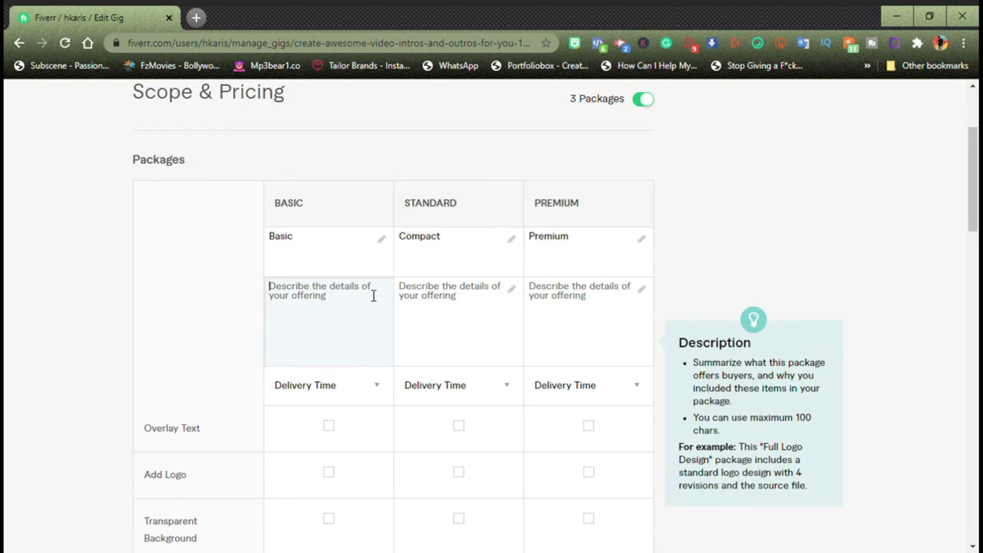
type("I create videos with voice overs and slide shows.")
- Describe Standard as "*Everything in the basic package+ B-roll shots for your videos." and Premium as "*Everything in the compact package+ Drone shots."
scroll(364, 356, "down", 1)
left_click(441, 265)
key("ctrl+v")
left_click(607, 291)
key("ctrl+v")
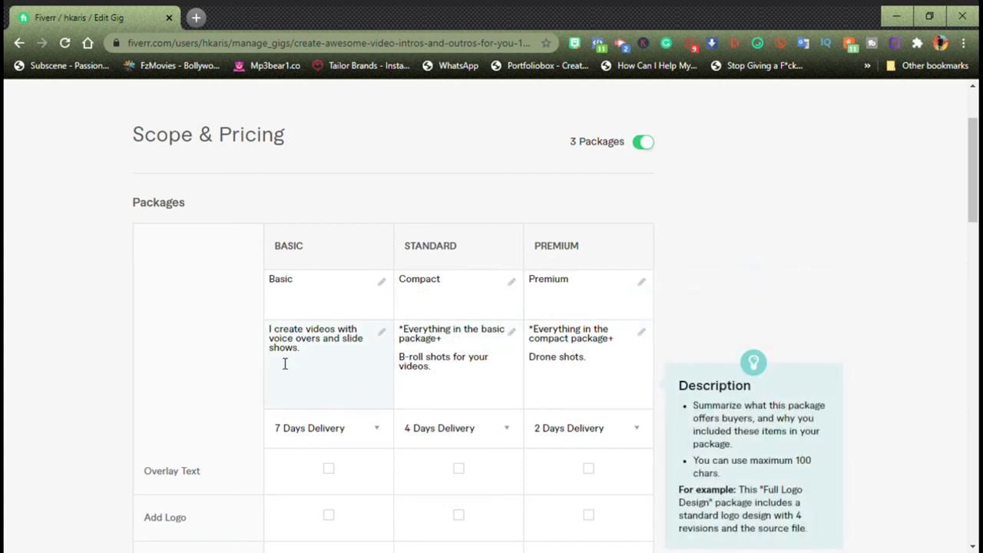
- Set the delivery time to 7 days for Basic, 4 days for Standard and 2 days for Premium
scroll(284, 363, "down", 2)
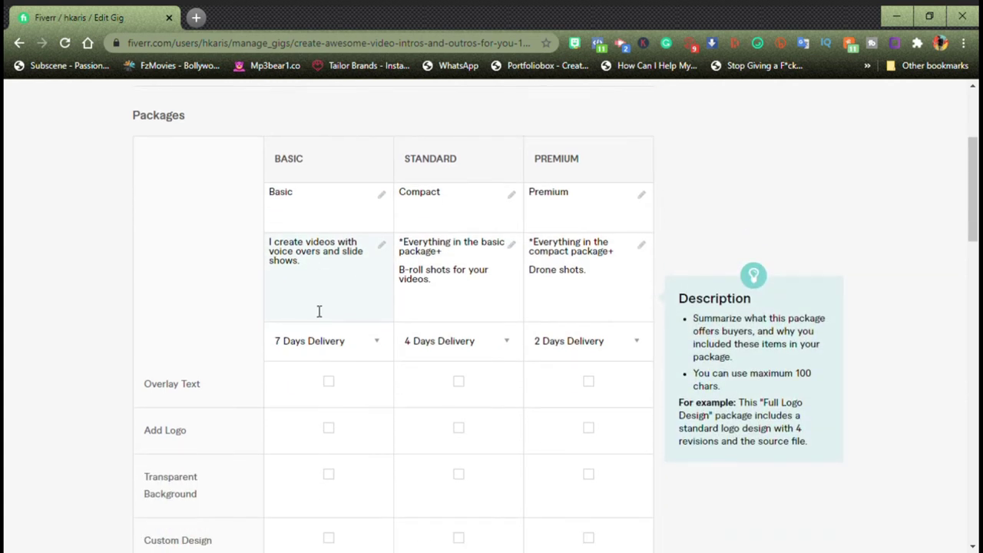
left_click(380, 342)
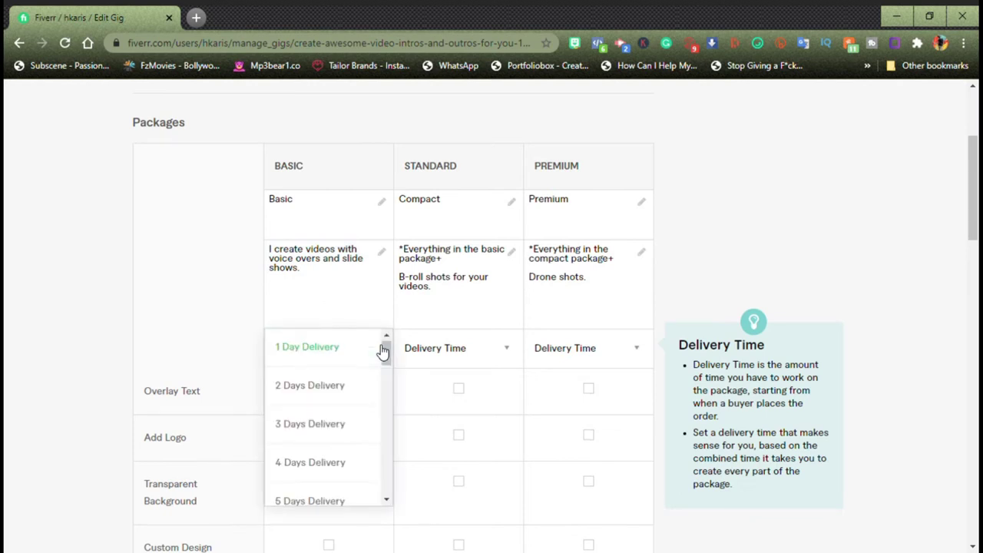
scroll(382, 351, "down", 1)
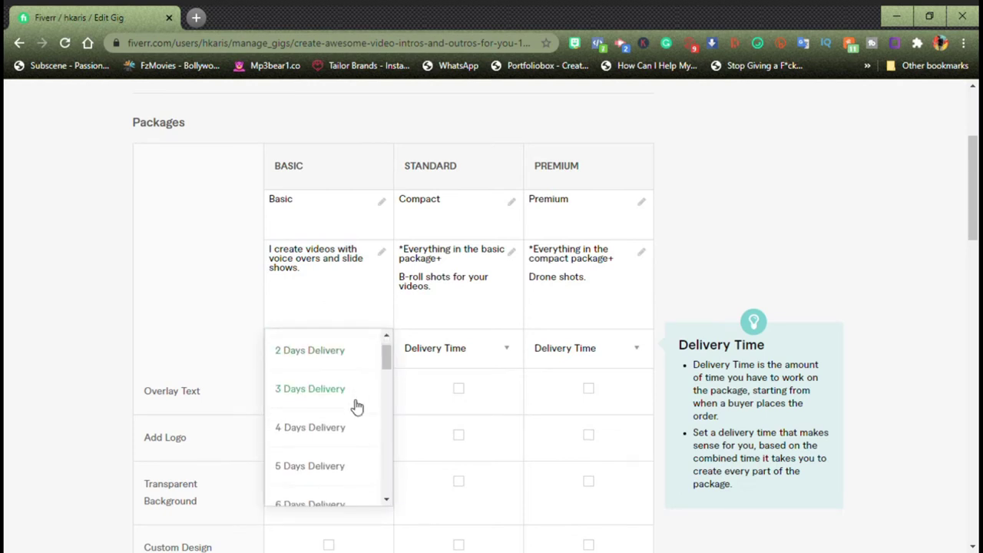
scroll(356, 406, "down", 2)
left_click(334, 452)
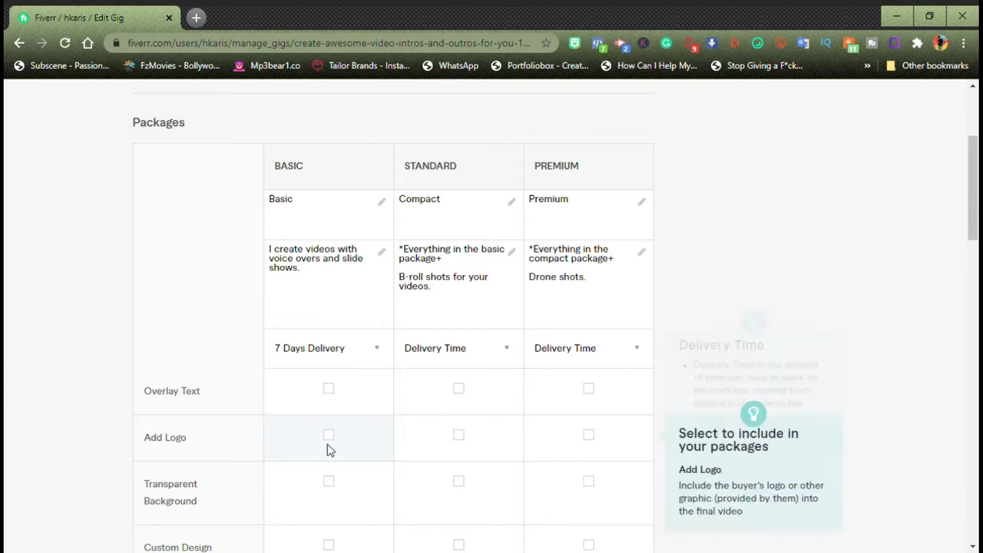
left_click(477, 358)
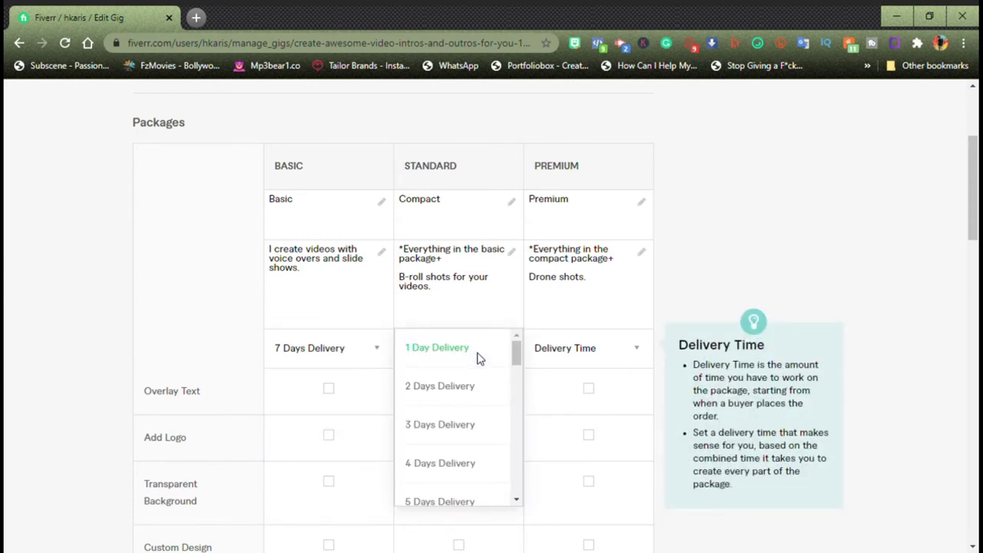
scroll(478, 359, "down", 2)
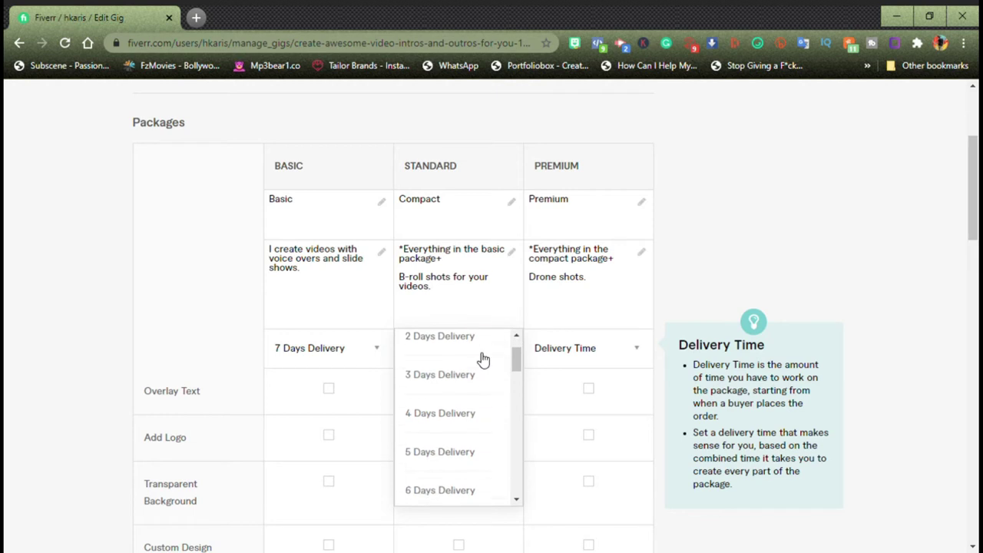
left_click(456, 408)
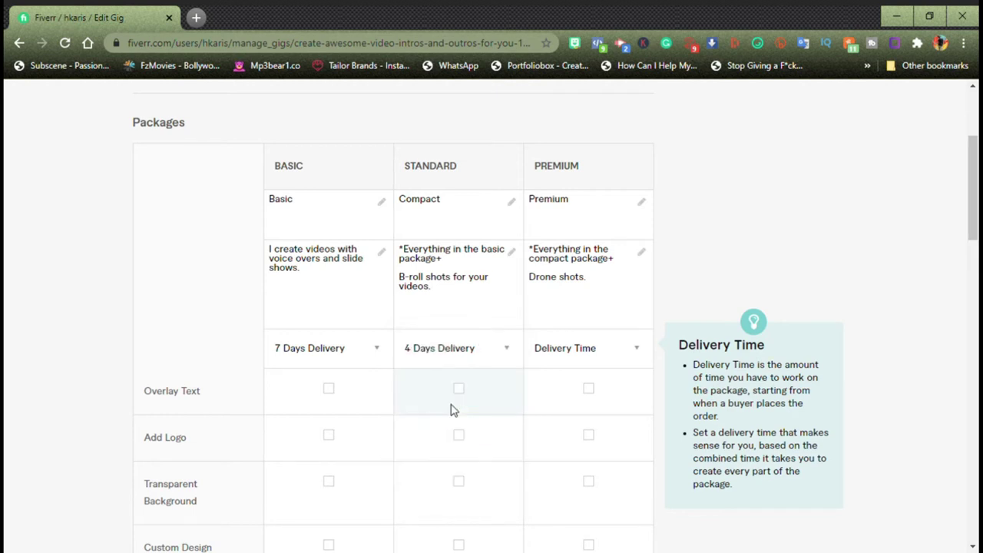
left_click(634, 351)
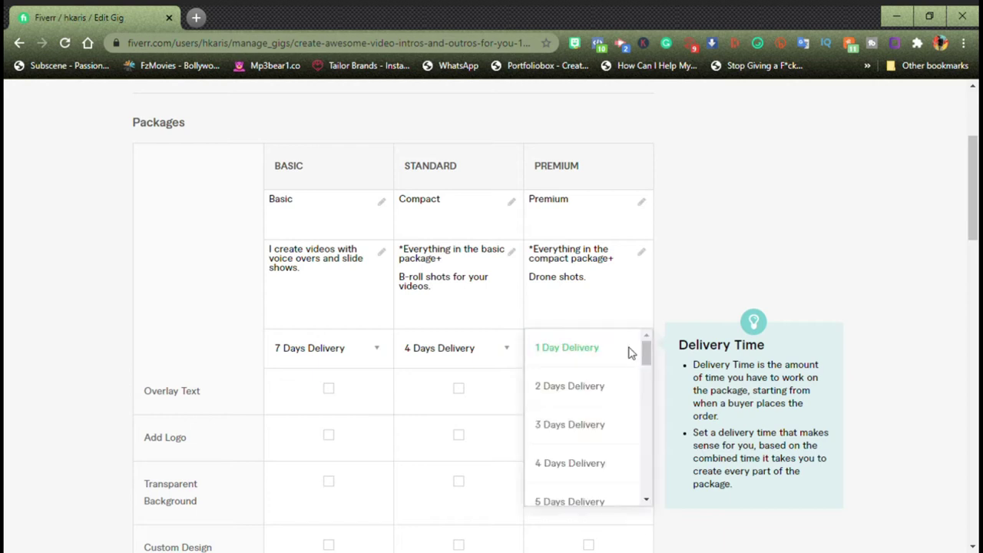
left_click(580, 386)
- Include Overlay Text in the Basic, Standard and Premium packages
scroll(245, 138, "down", 3)
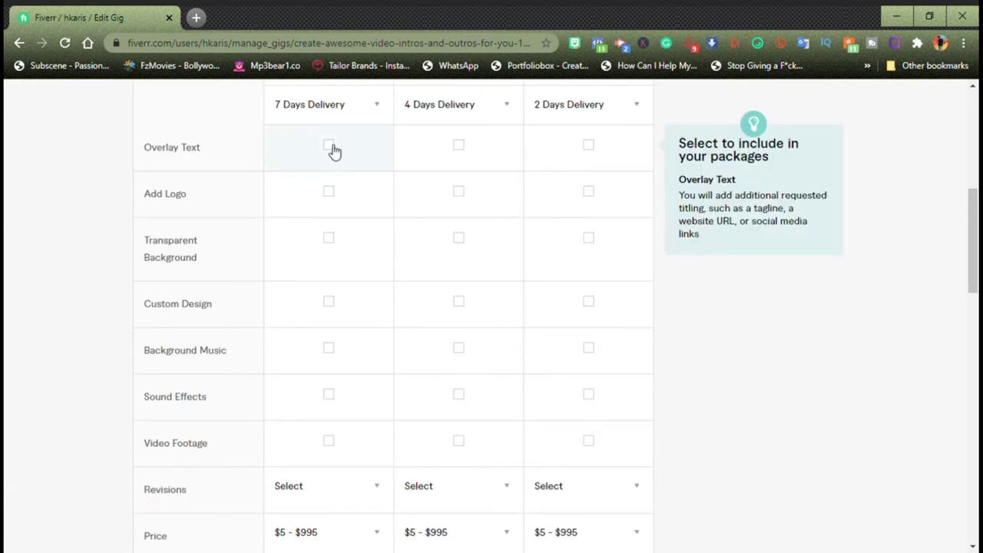
scroll(335, 151, "up", 1)
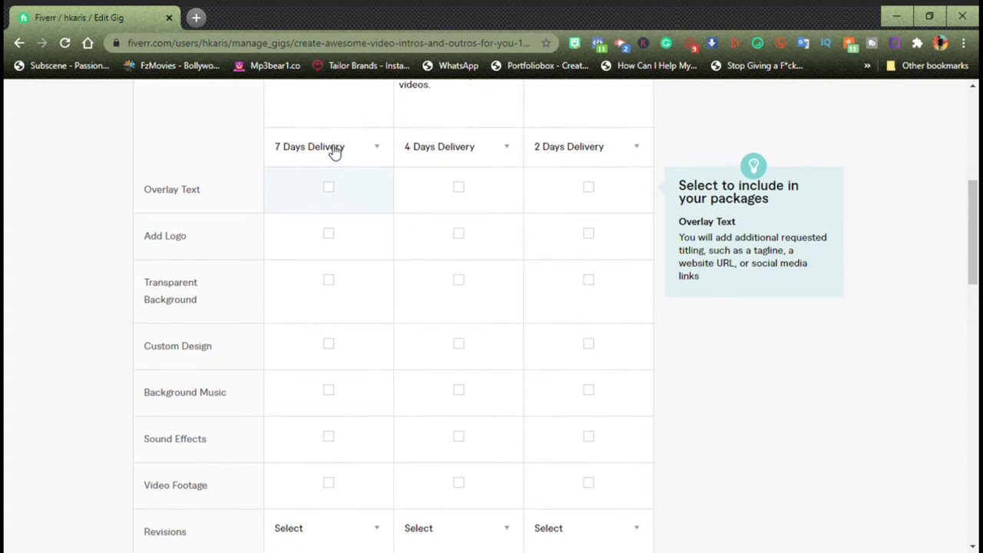
scroll(334, 151, "down", 1)
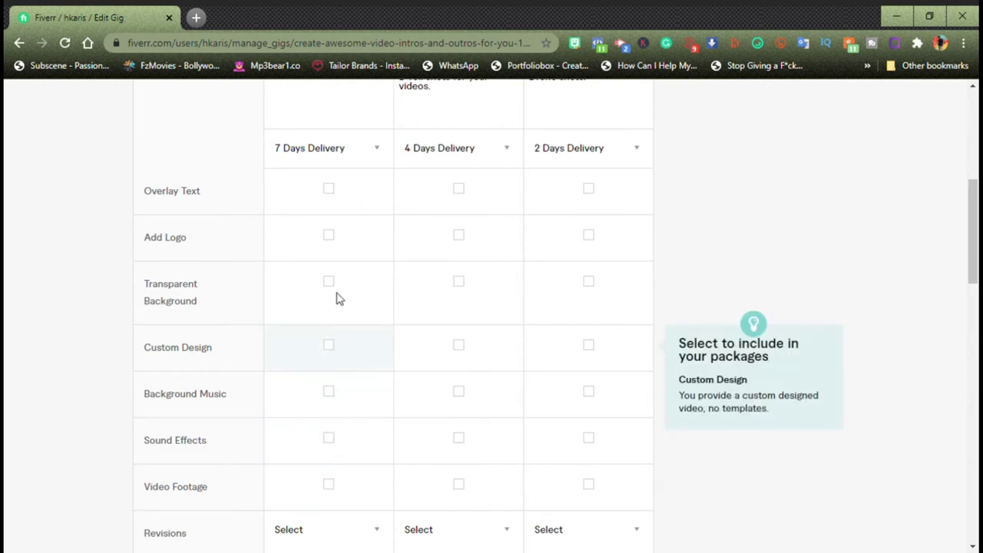
scroll(342, 230, "up", 1)
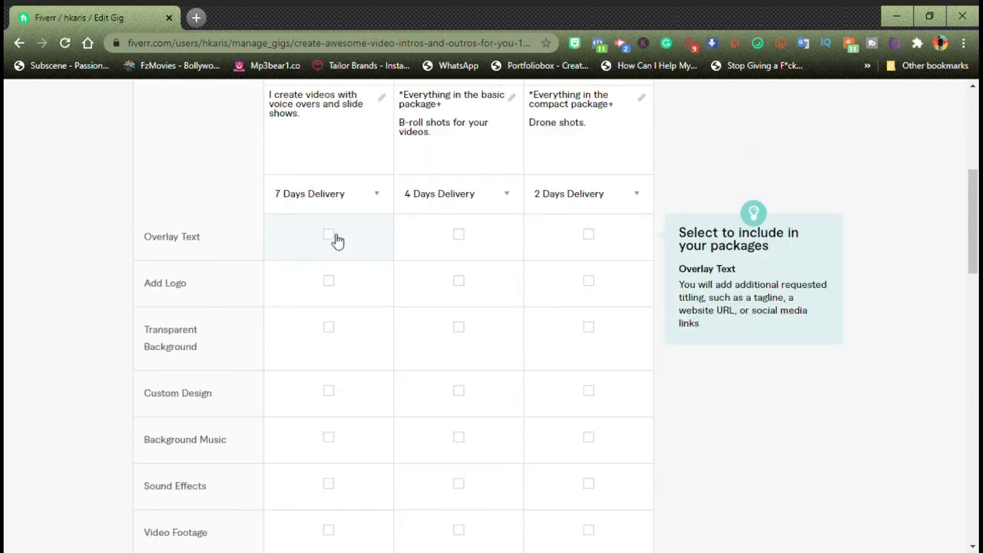
left_click(337, 241)
left_click(464, 236)
left_click(591, 239)
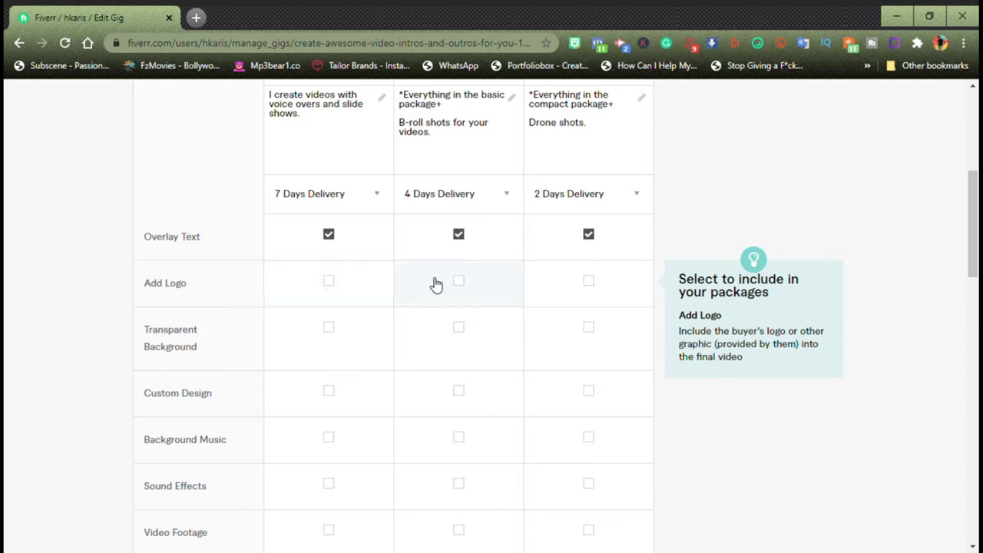
- Include Add Logo and Transparent Background in the Standard and Premium packages only
left_click(461, 284)
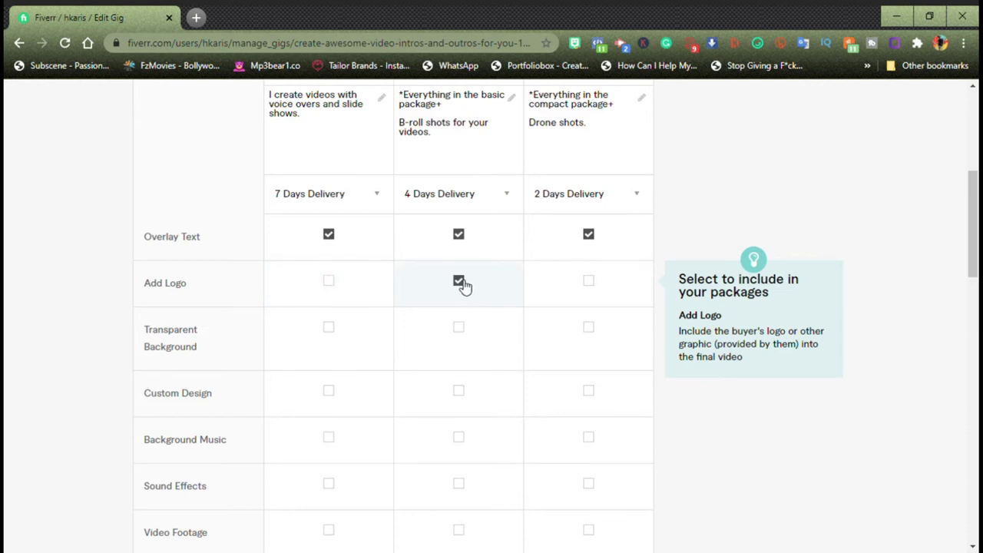
left_click(593, 285)
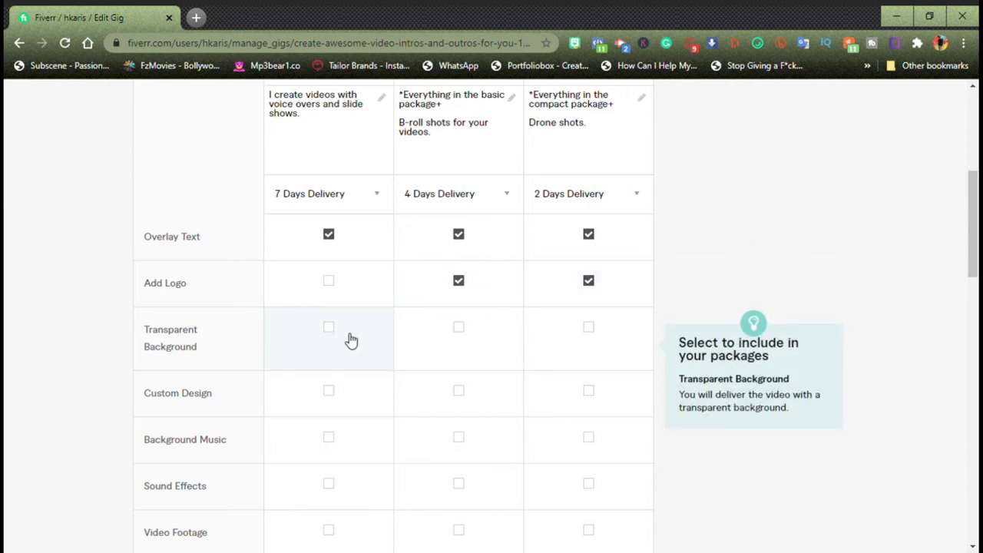
left_click(587, 327)
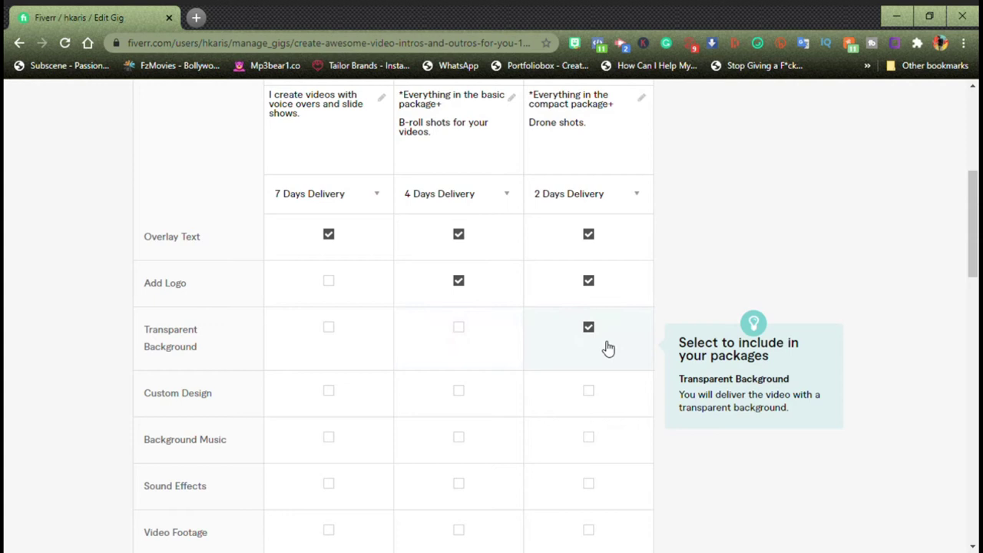
left_click(480, 331)
- Include Custom Design in the Premium package only and Background Music in all three packages
scroll(481, 330, "down", 1)
scroll(481, 330, "down", 3)
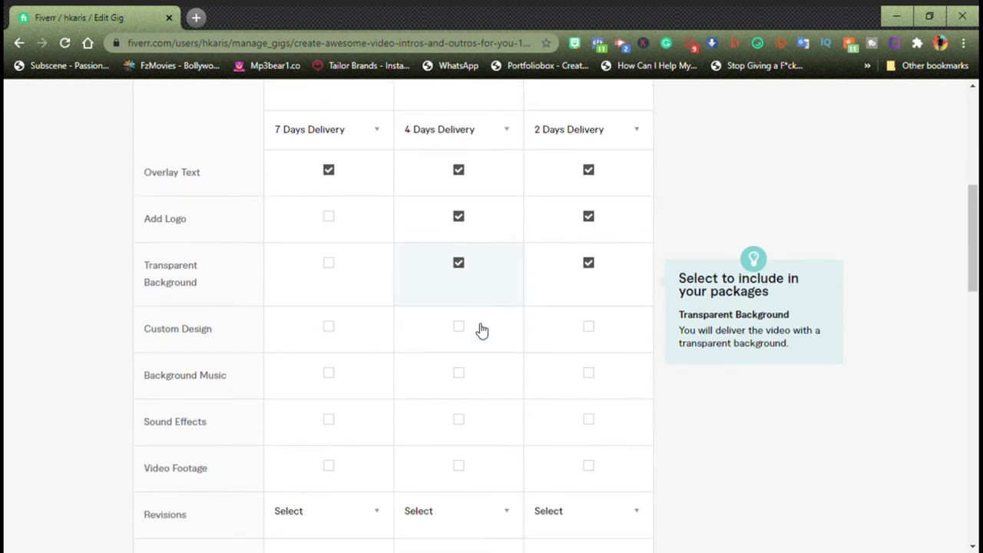
left_click(572, 289)
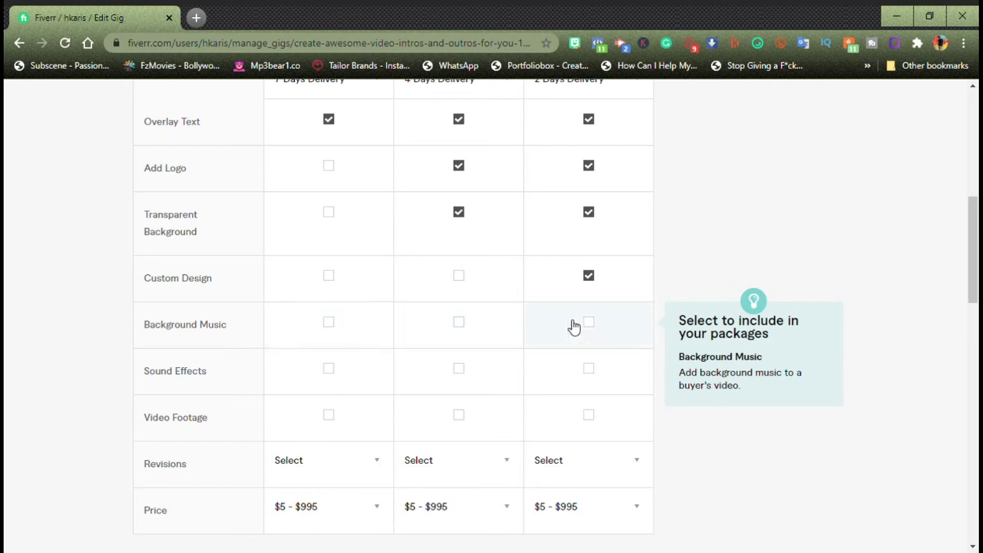
left_click(388, 324)
left_click(456, 323)
left_click(598, 333)
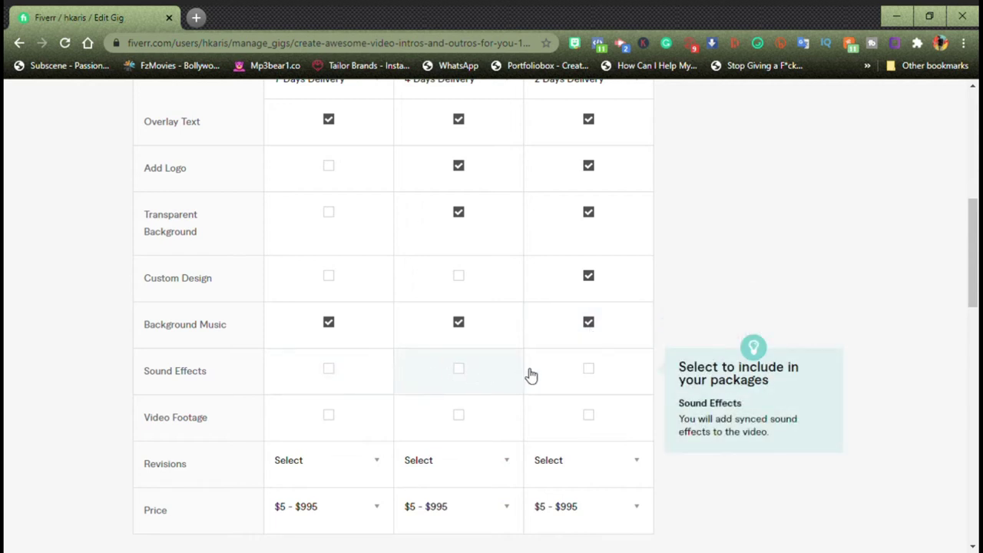
- Include Sound Effects in the Premium package only and Video Footage in the Standard and Premium packages
left_click(588, 372)
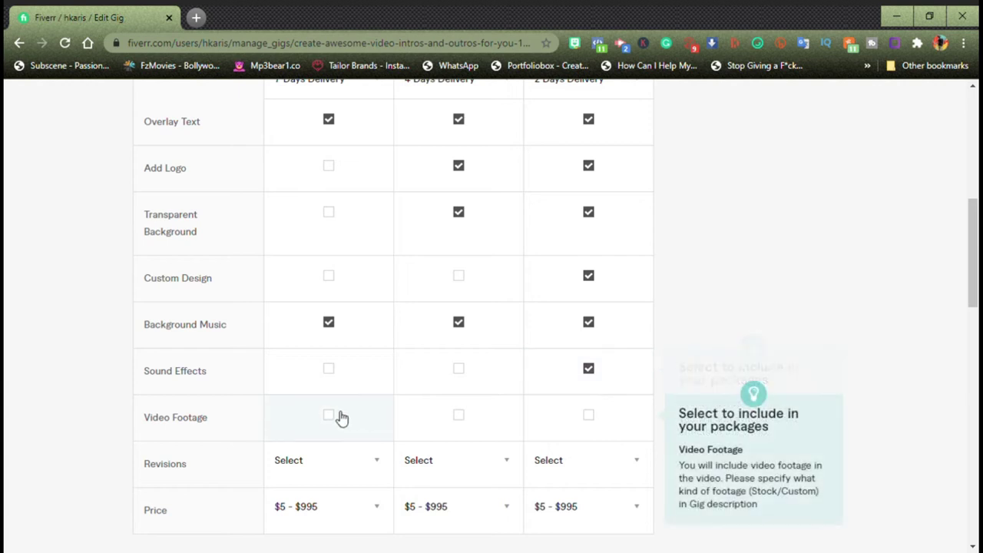
scroll(341, 417, "down", 1)
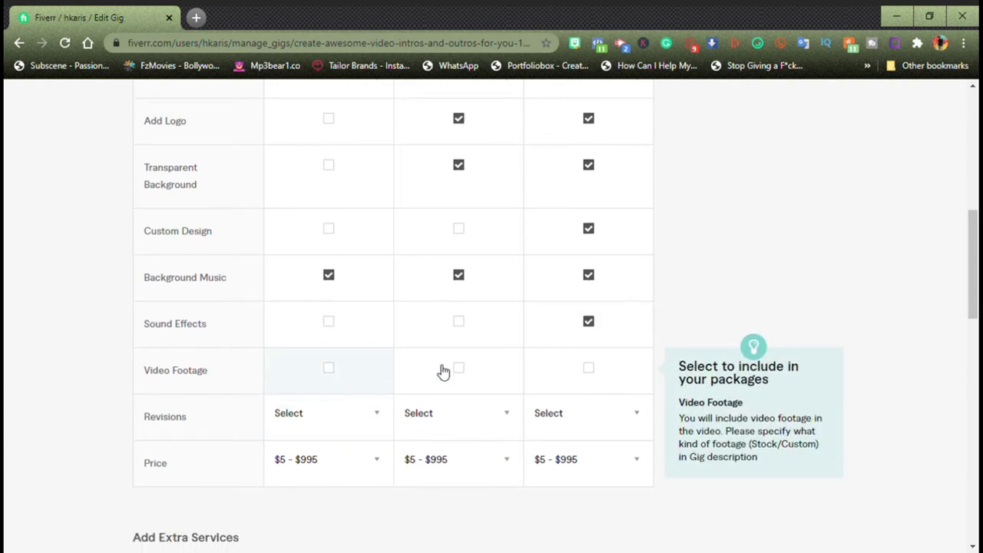
left_click(476, 376)
left_click(602, 364)
- Set the price of the Basic package to $20
scroll(344, 375, "down", 3)
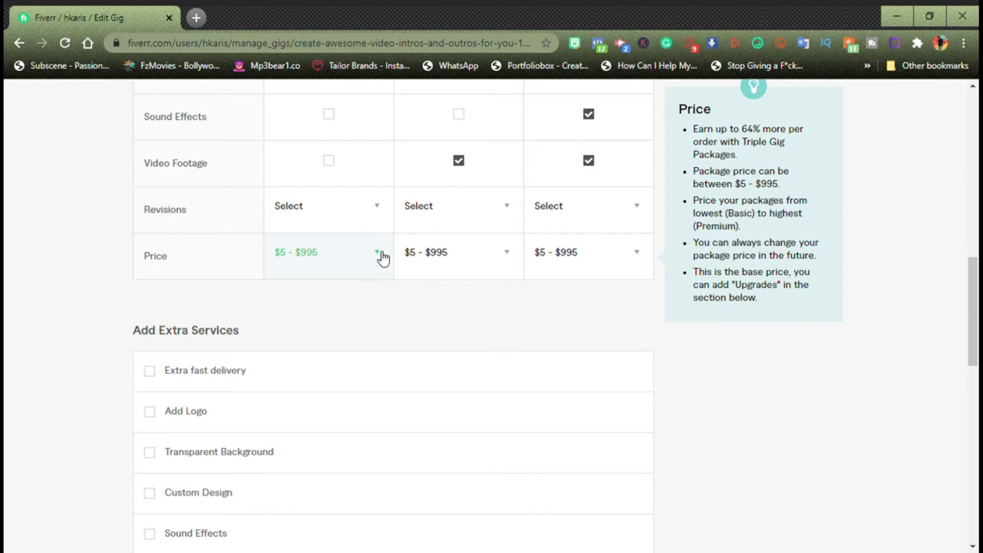
left_click(381, 256)
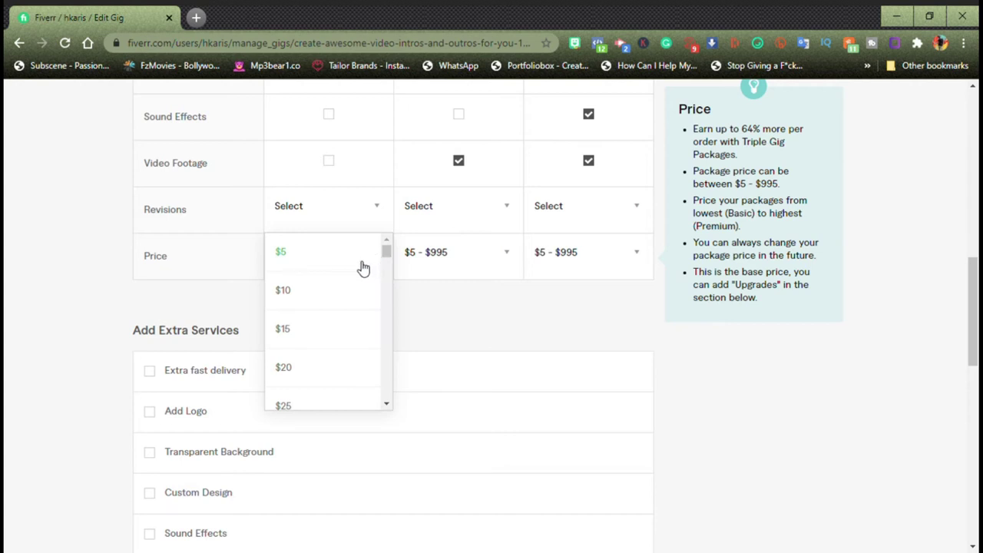
left_click(215, 261)
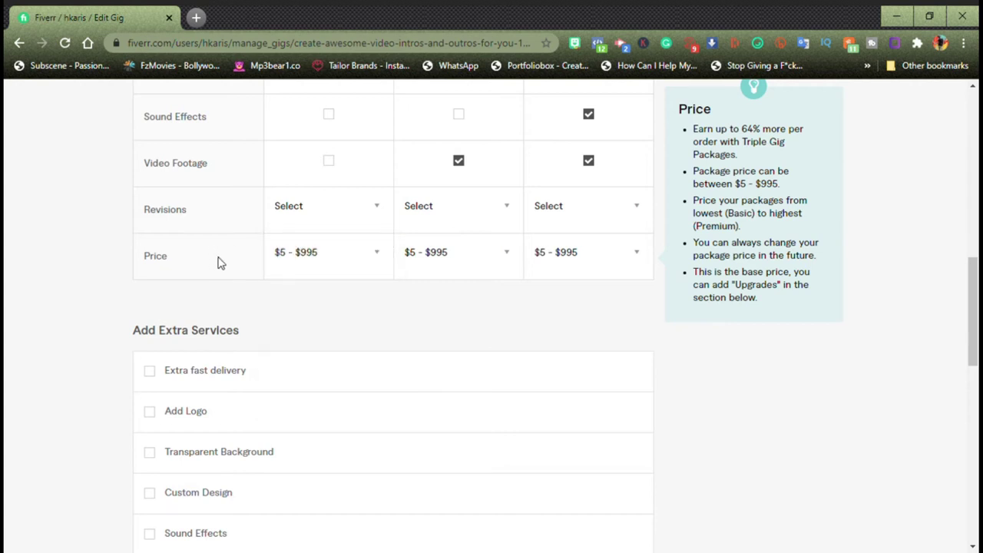
left_click(361, 255)
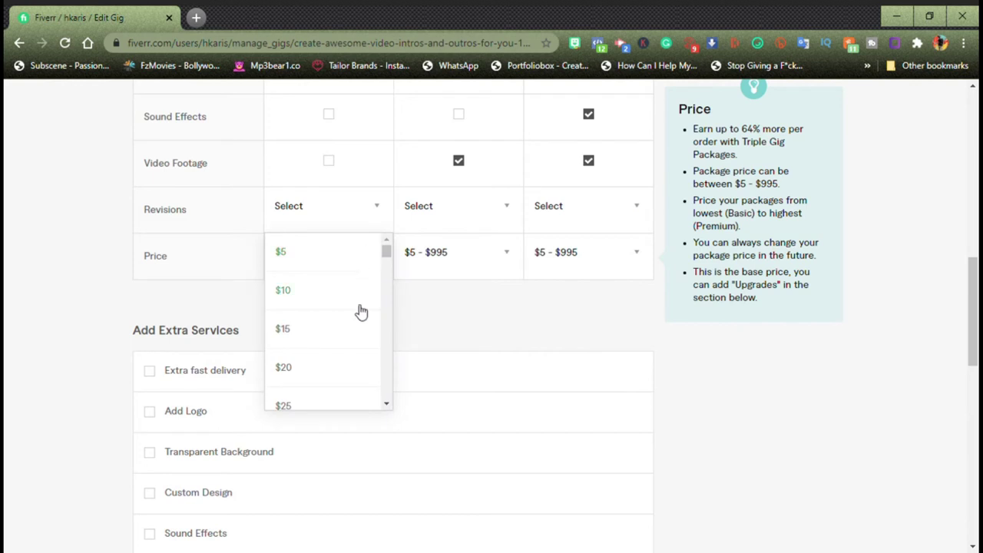
scroll(358, 304, "down", 1)
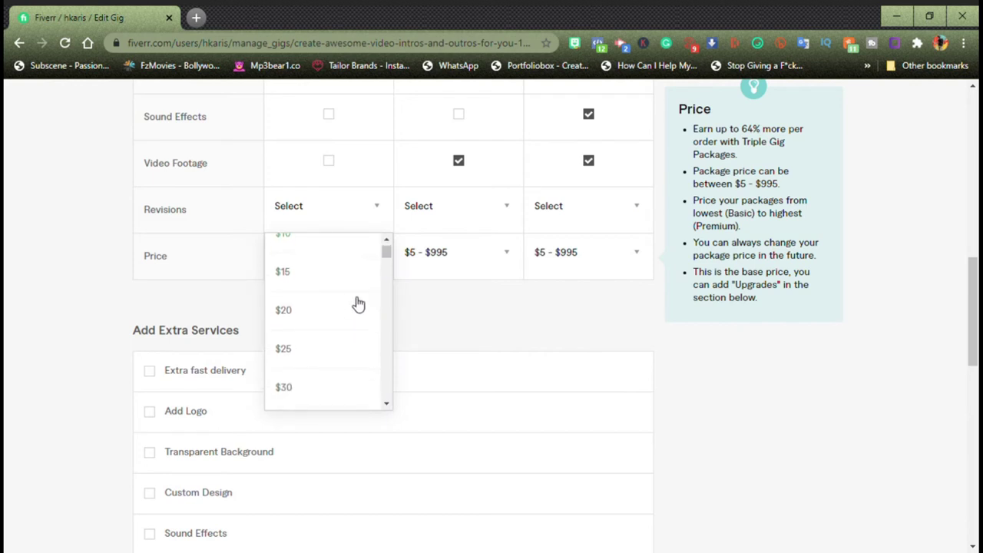
scroll(358, 304, "up", 1)
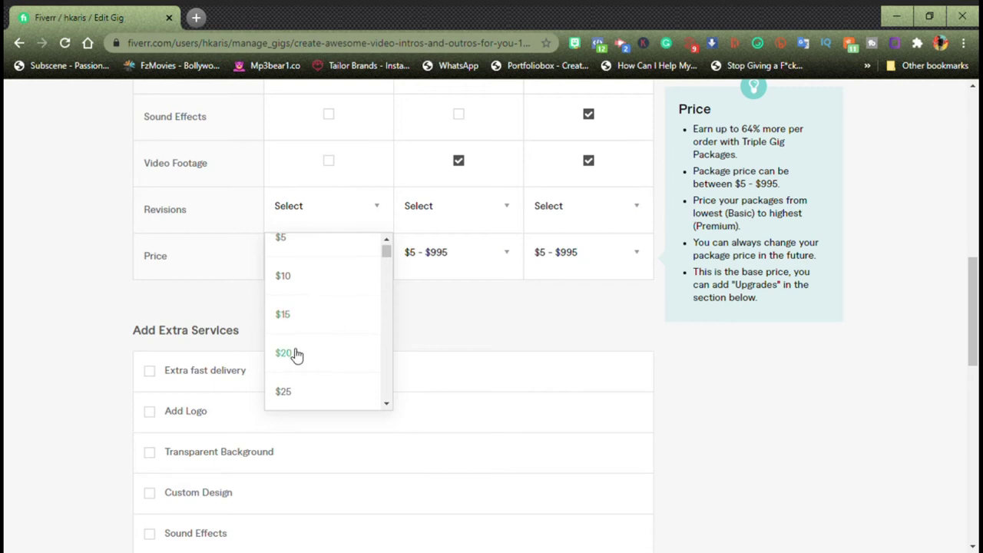
scroll(294, 354, "up", 1)
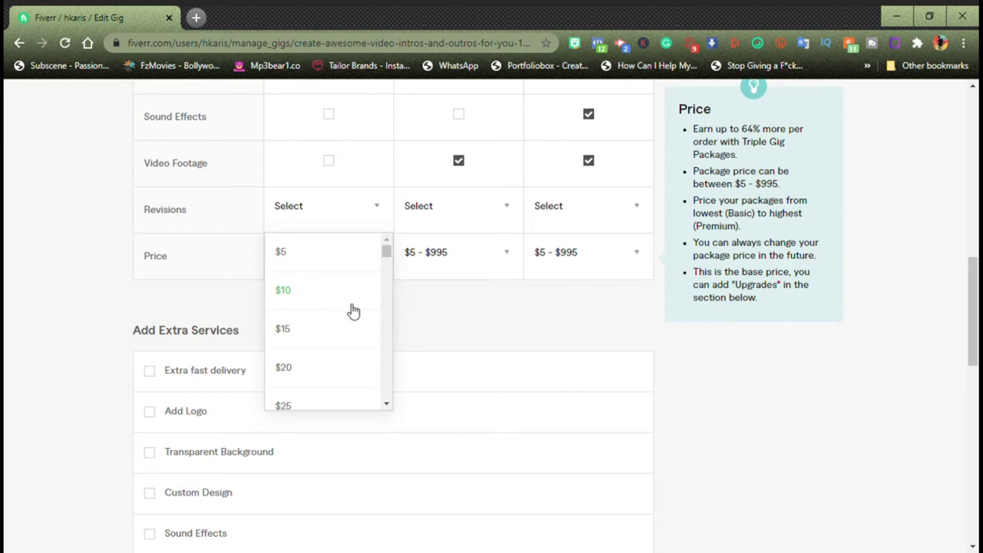
left_click(301, 366)
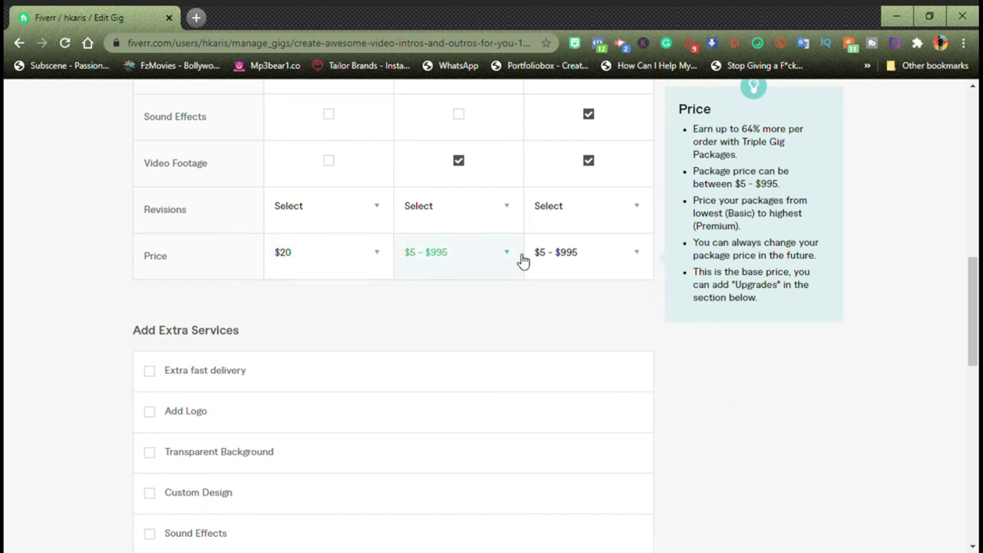
- Set the price of the Standard package to $30
scroll(521, 262, "up", 1)
left_click(507, 315)
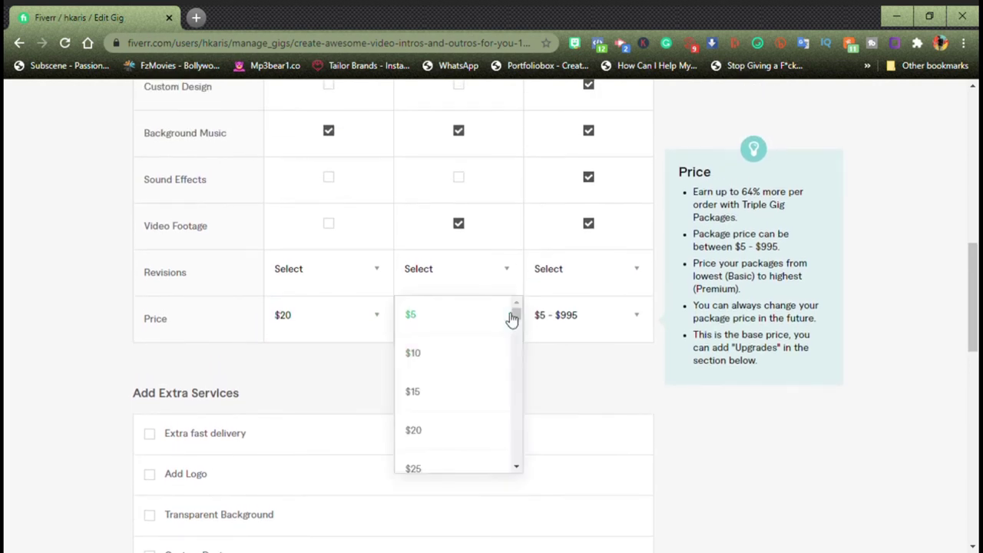
scroll(469, 401, "down", 3)
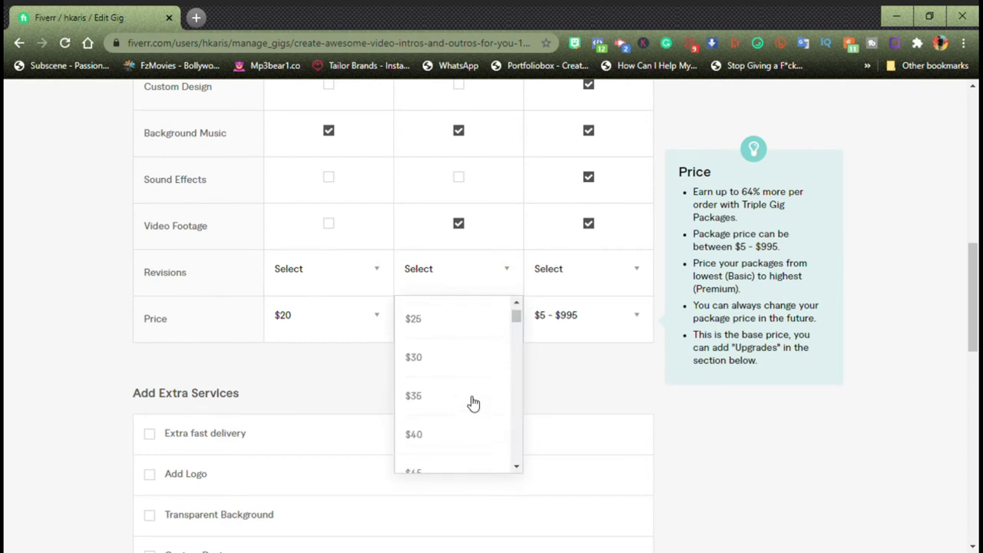
left_click(427, 359)
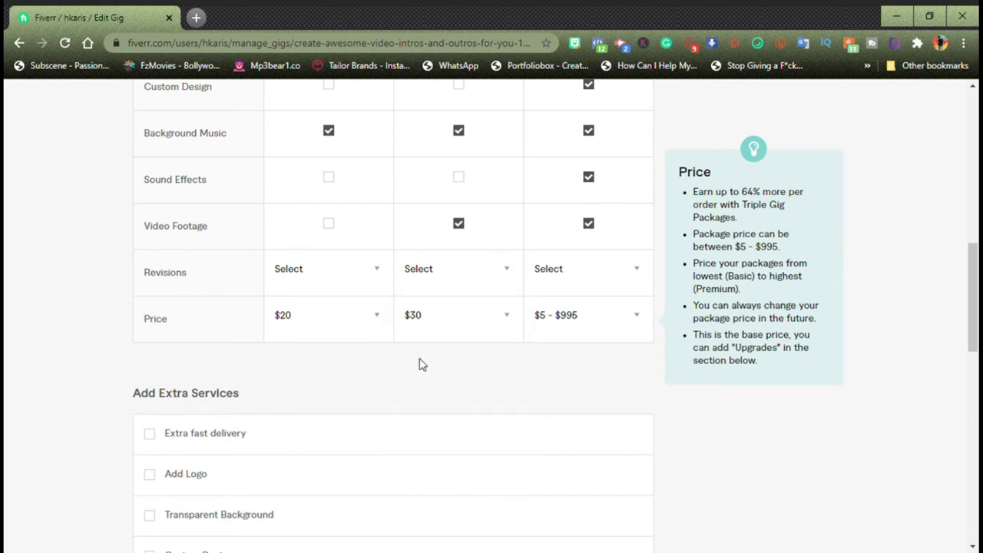
- Set the price of the Premium package to $70
left_click(636, 321)
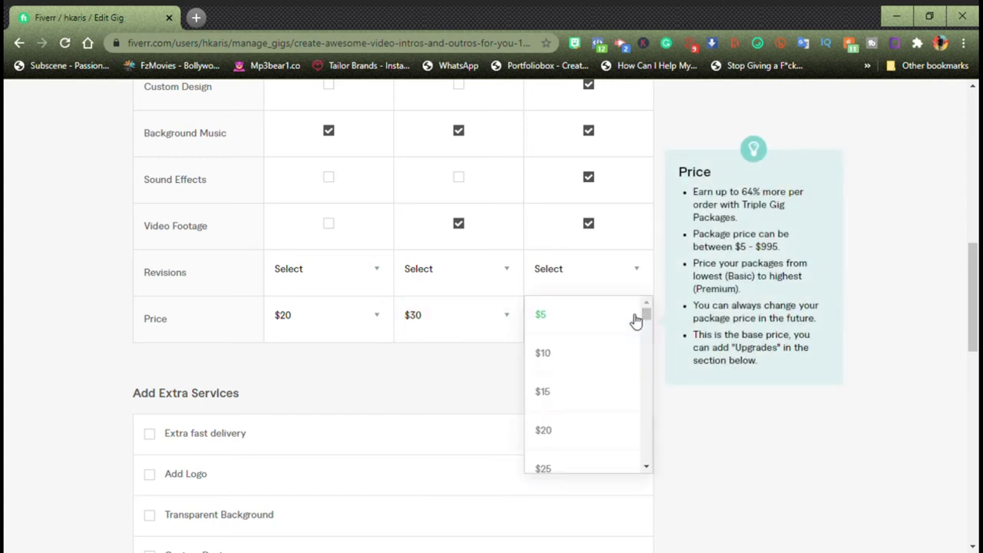
scroll(605, 406, "down", 3)
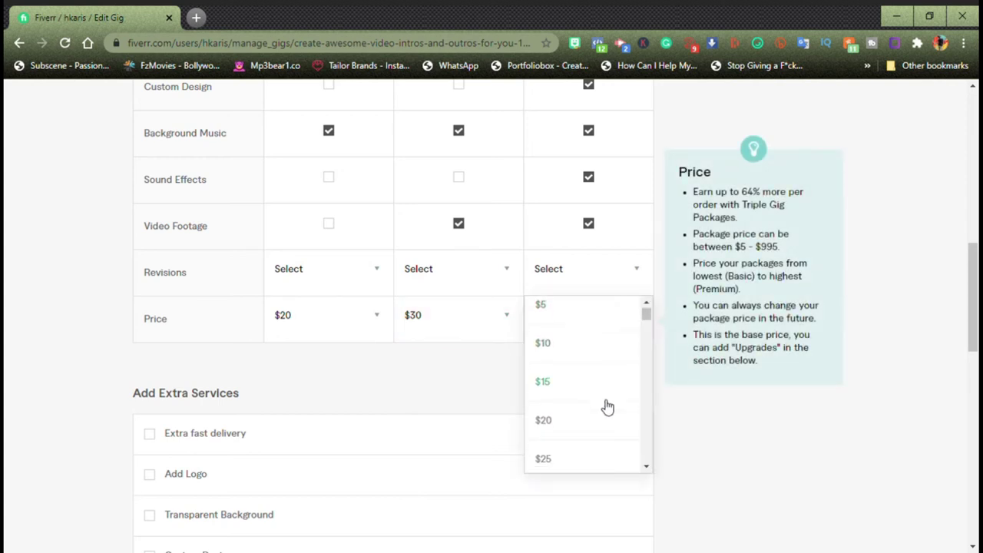
scroll(607, 407, "down", 3)
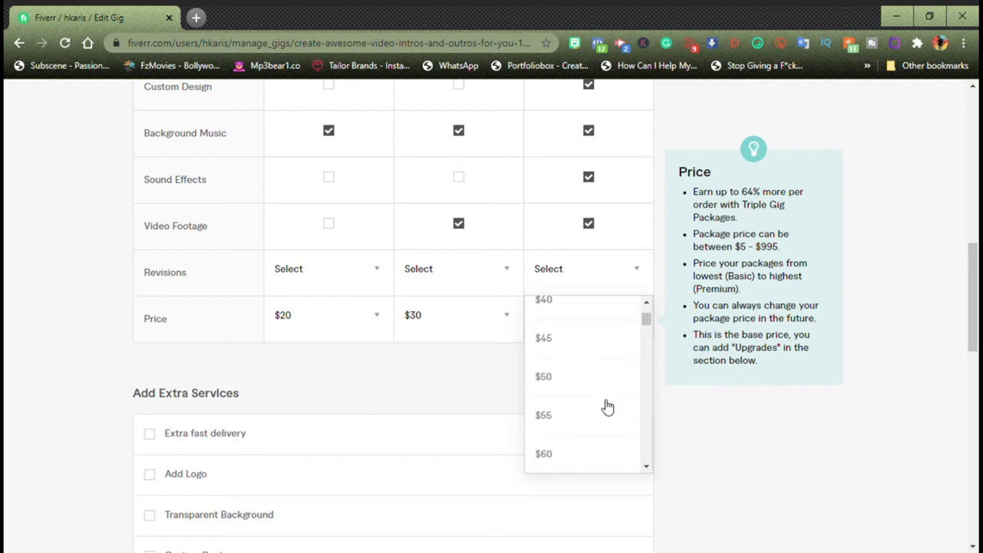
scroll(606, 407, "down", 3)
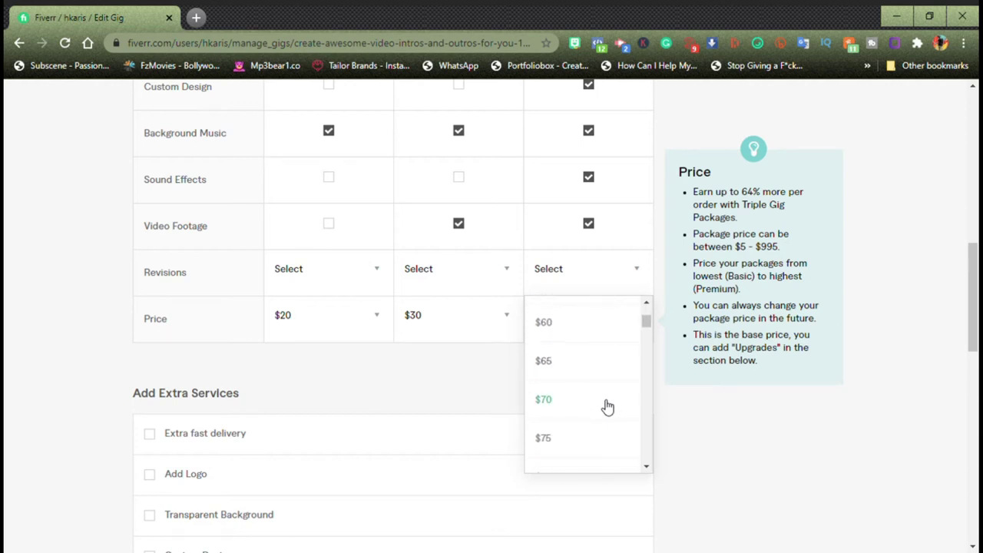
scroll(607, 407, "down", 2)
scroll(606, 407, "up", 2)
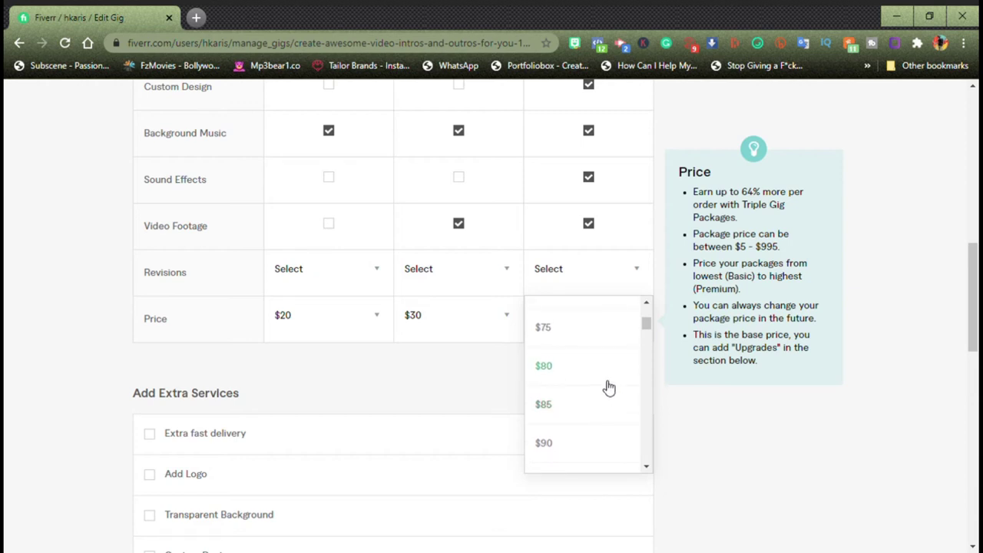
scroll(608, 387, "up", 1)
scroll(608, 388, "up", 1)
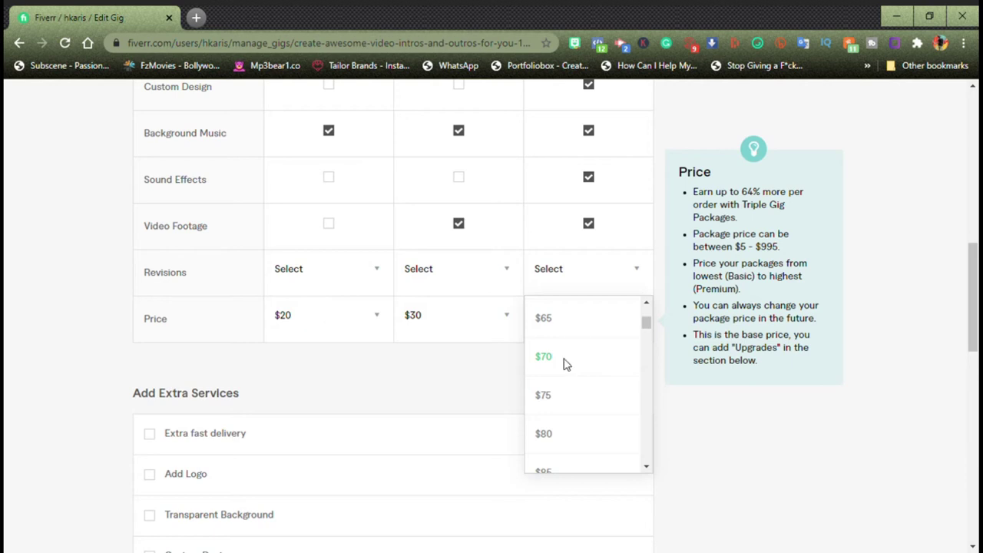
left_click(566, 363)
- Try offering extra fast delivery in 5 days for an extra $25 on the Basic package, and remove the extra service again
scroll(563, 363, "down", 1)
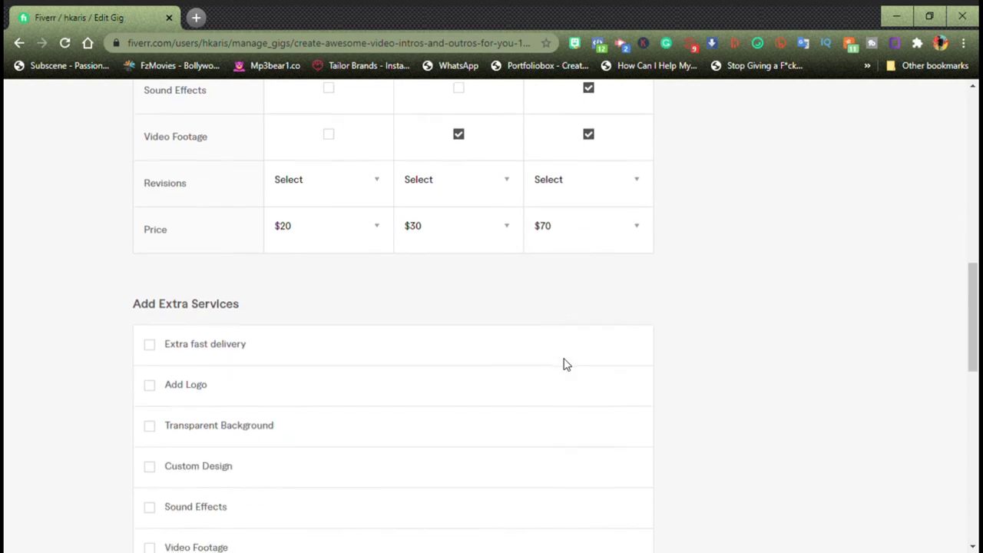
scroll(311, 302, "down", 1)
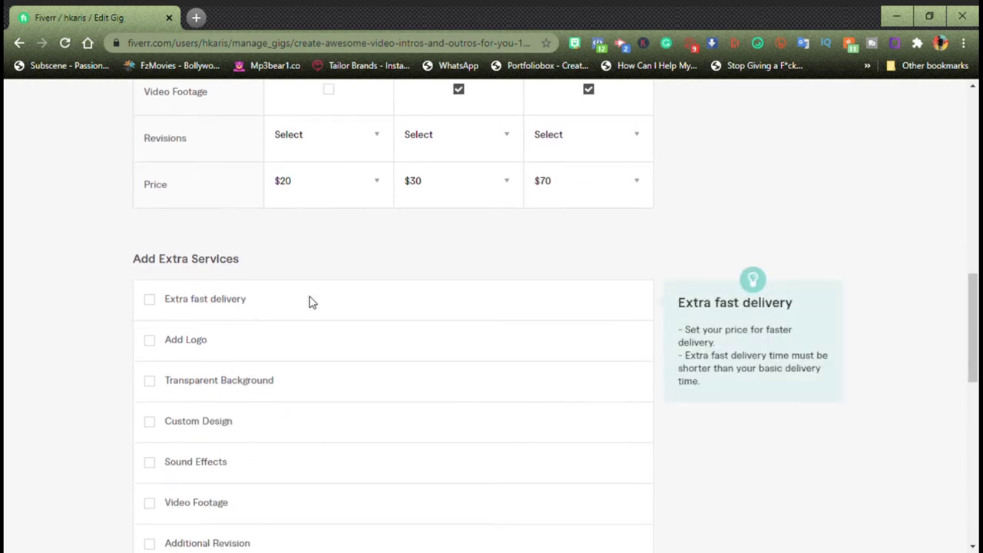
scroll(309, 300, "down", 1)
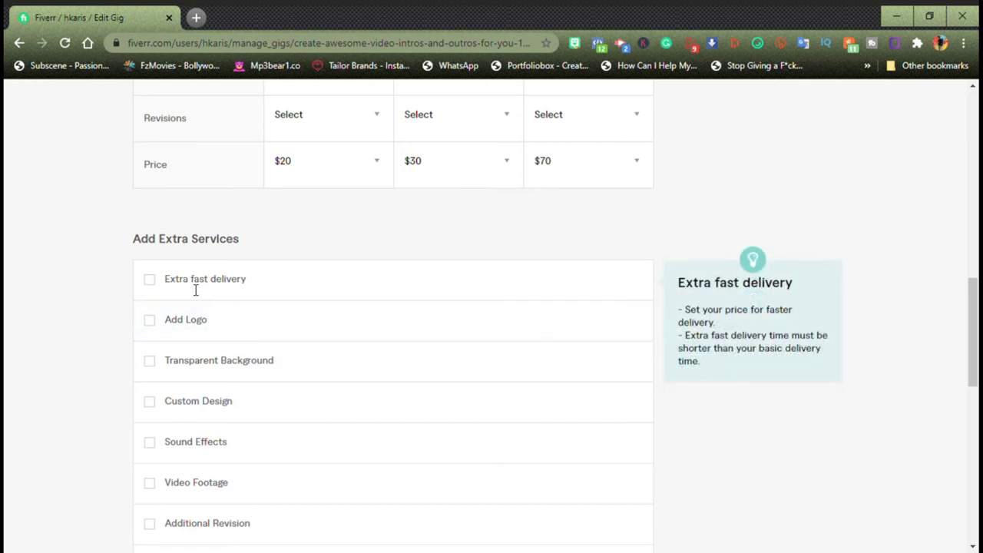
scroll(196, 290, "down", 2)
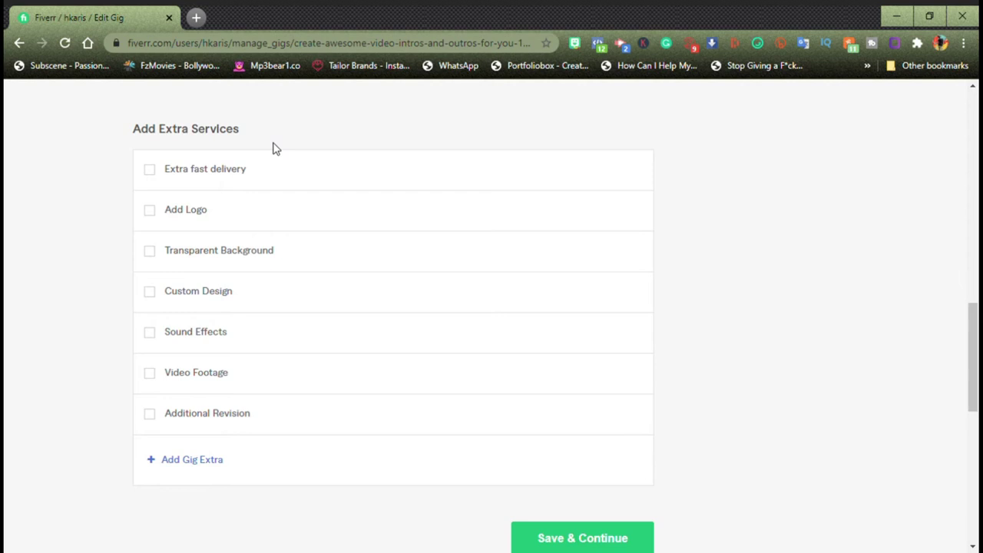
left_click(149, 169)
left_click(460, 208)
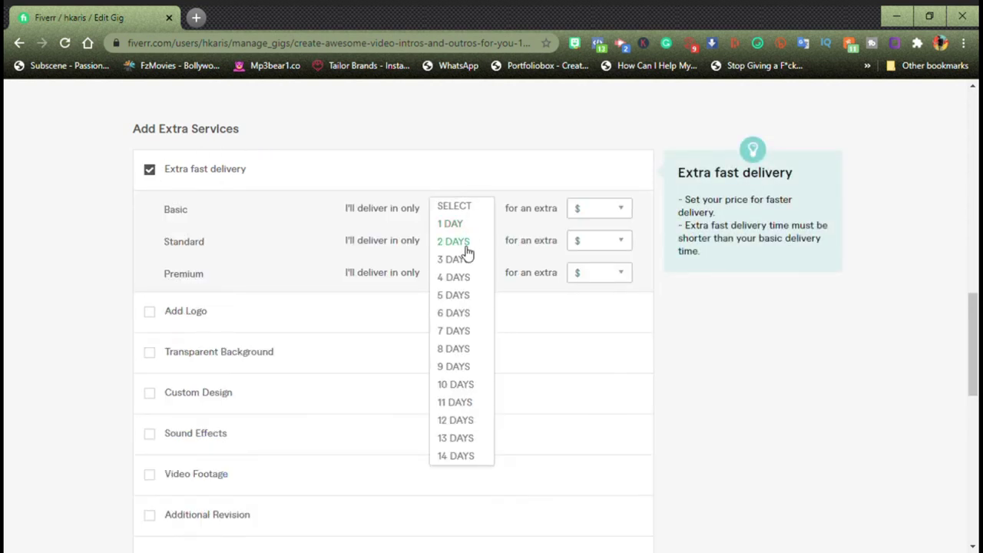
left_click(461, 303)
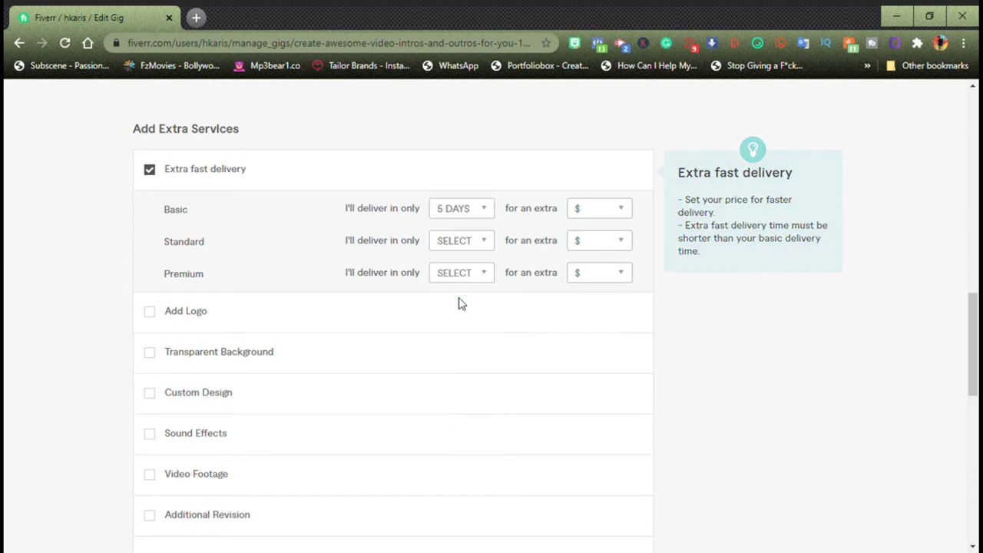
left_click(624, 211)
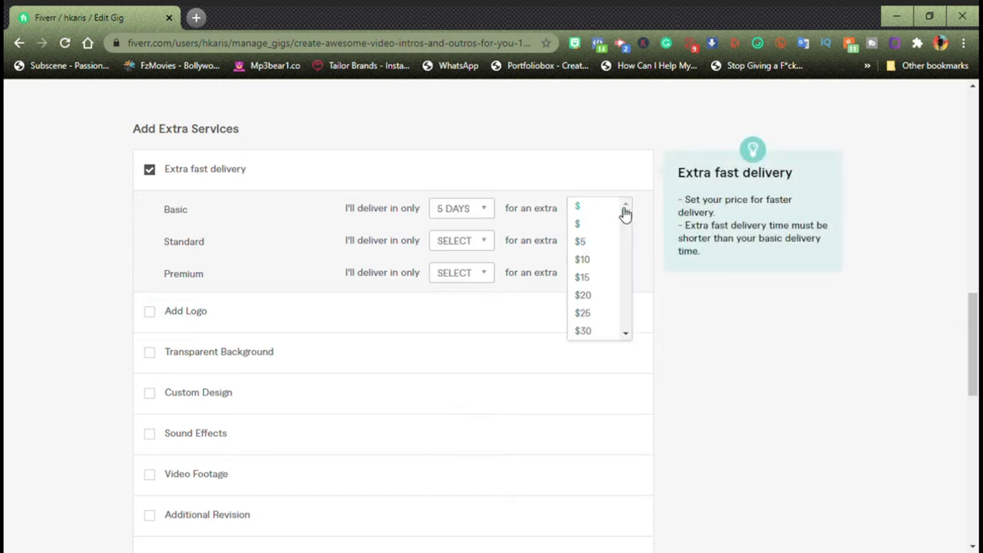
left_click(588, 315)
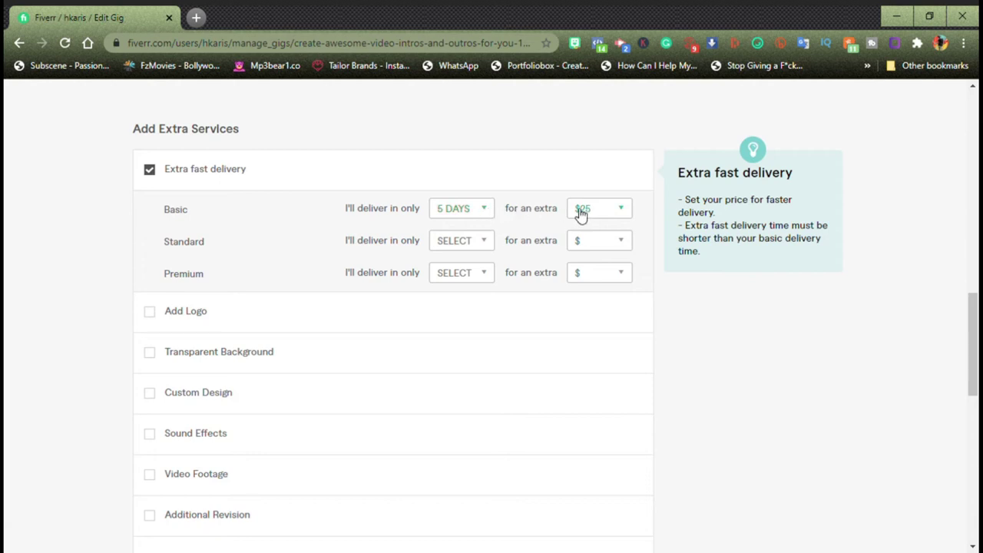
left_click(476, 242)
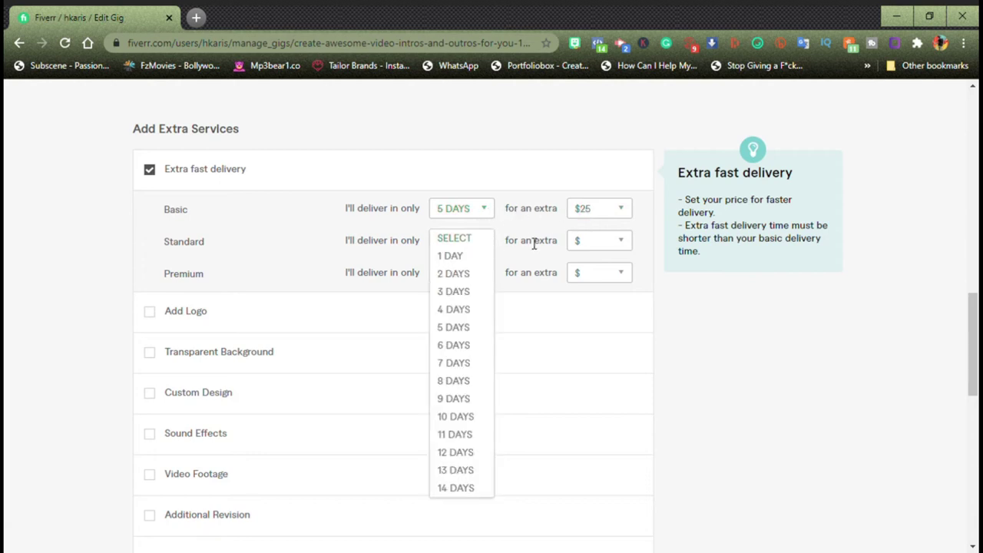
left_click(387, 226)
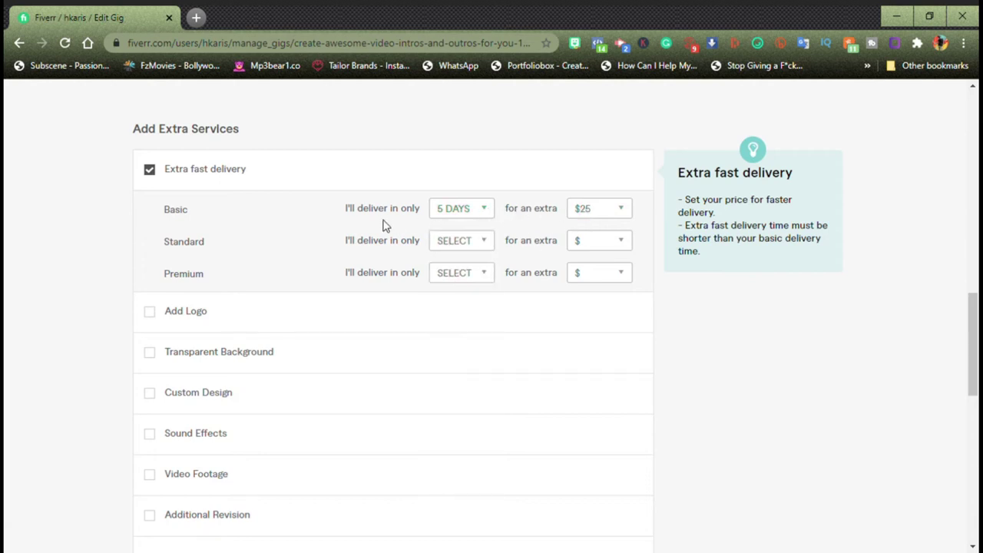
left_click(151, 171)
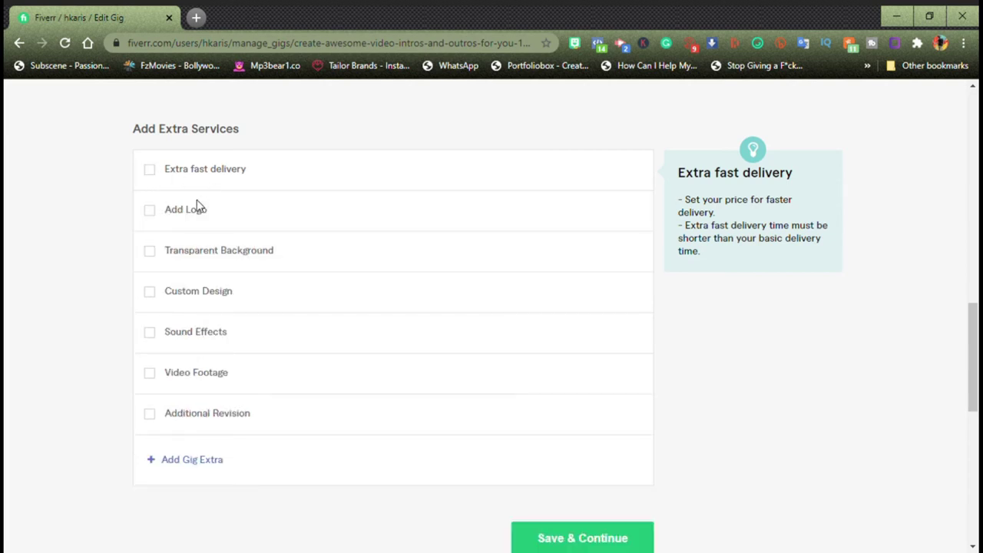
left_click(150, 211)
left_click(153, 214)
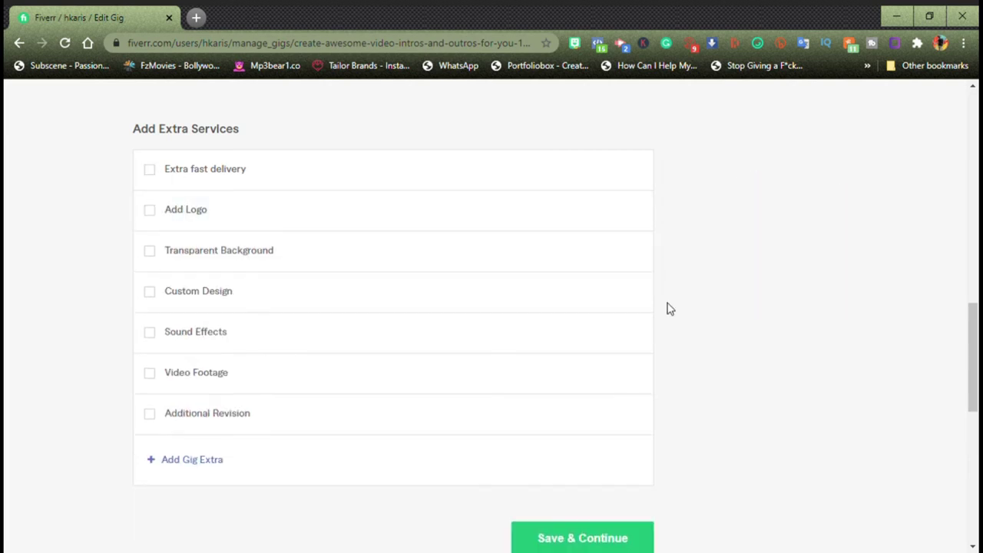
- Save the package scope and pricing without extra services and continue to the gig description
scroll(668, 307, "down", 2)
left_click(589, 376)
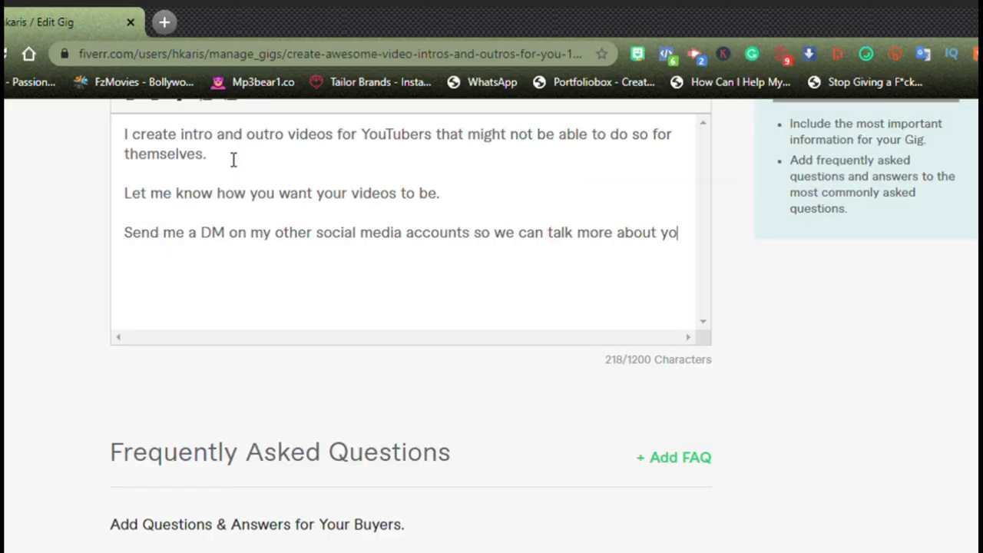
- Complete the description's last sentence to read "Send me a DM on my other social media accounts so we can talk more about your project."
type("u")
type("r pr")
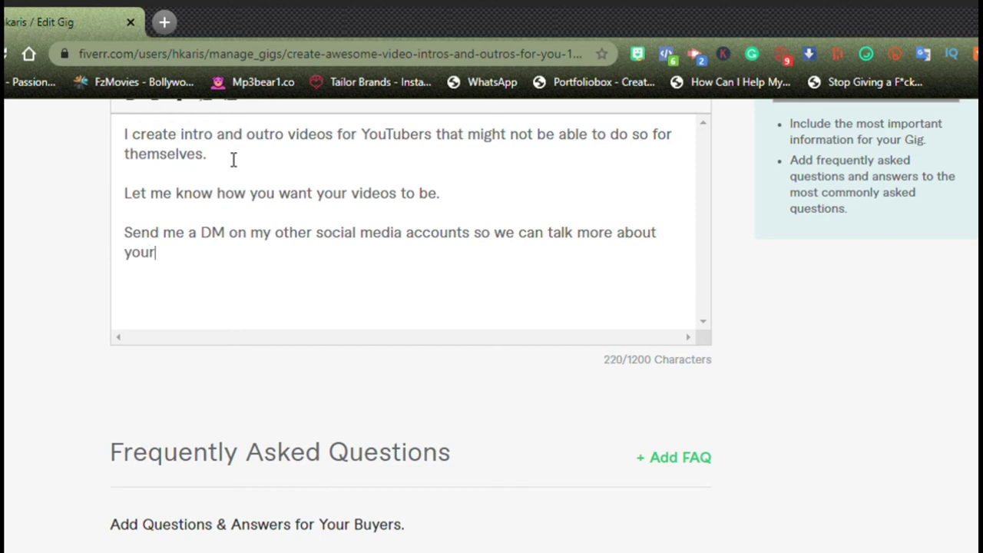
type("oject")
type(".")
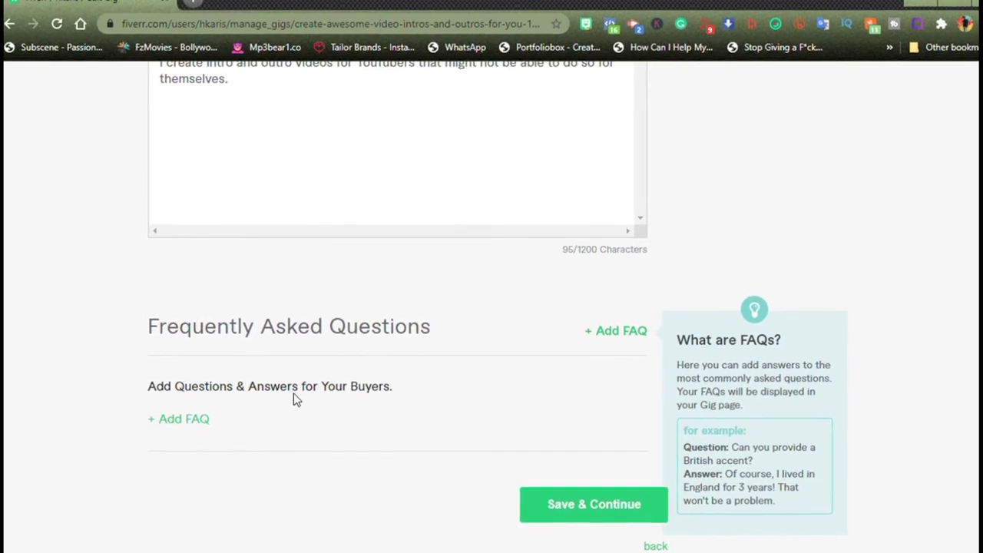
scroll(291, 404, "down", 1)
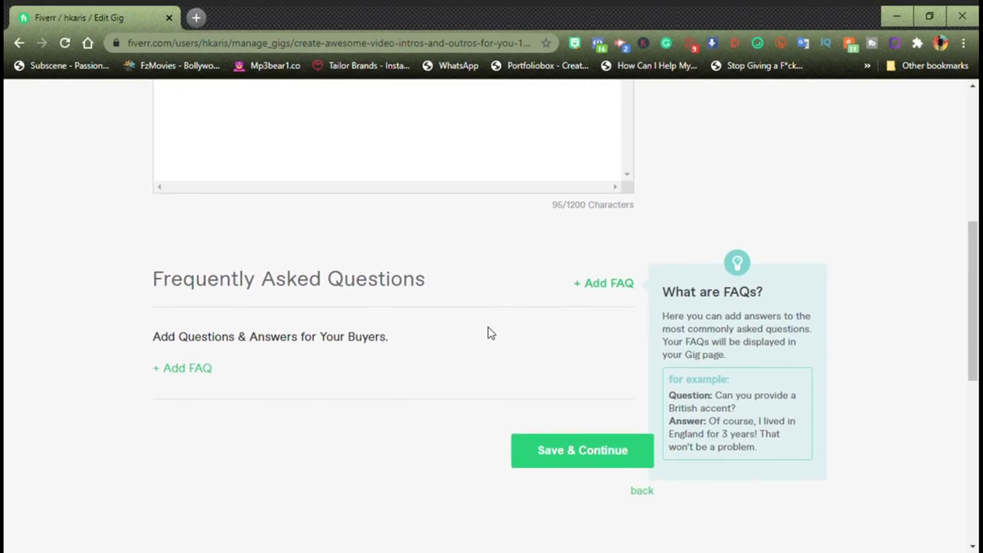
- Add an FAQ with the question "How long are your videos" and the answer "My videos sometimes are up to 3-5 minutes long"
left_click(186, 369)
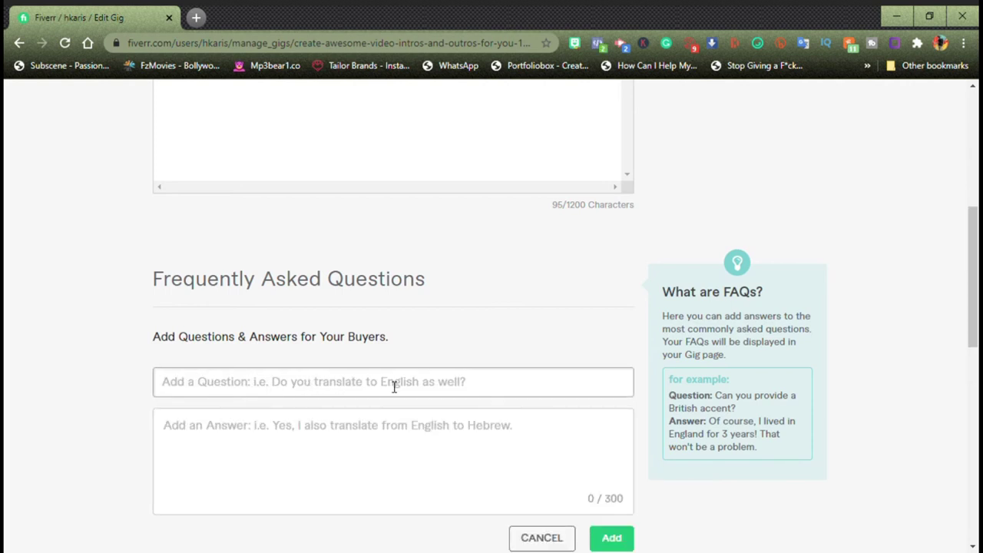
type("Ho")
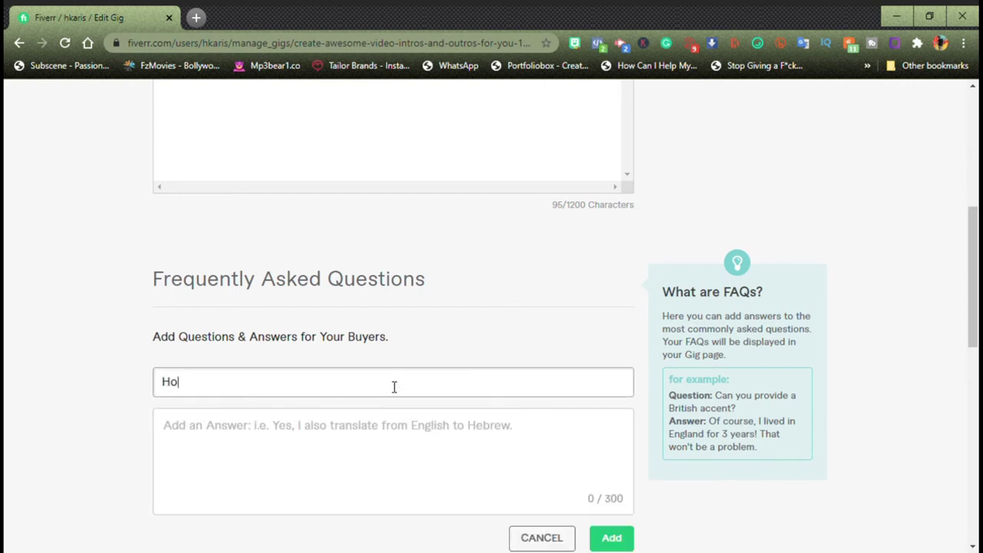
type("w long are your videos")
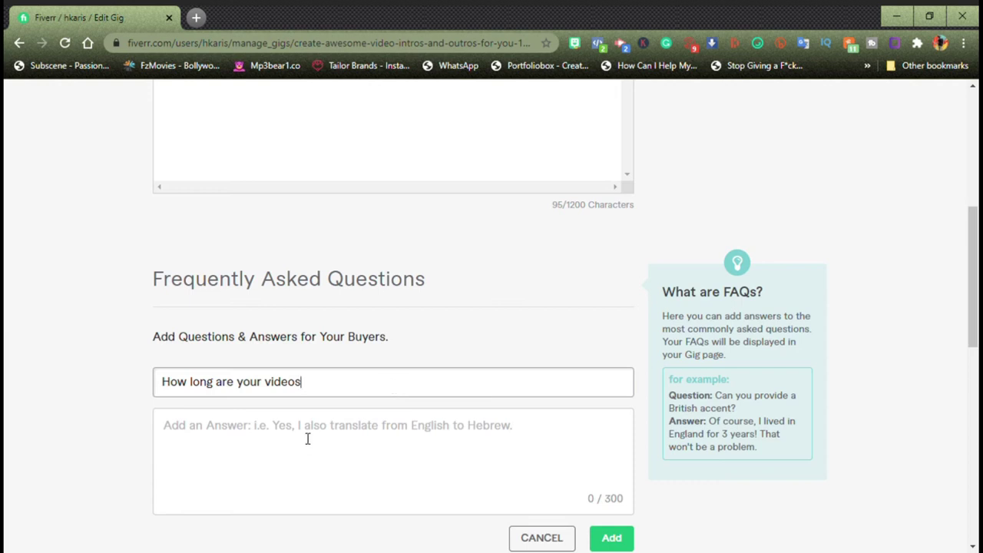
left_click(307, 438)
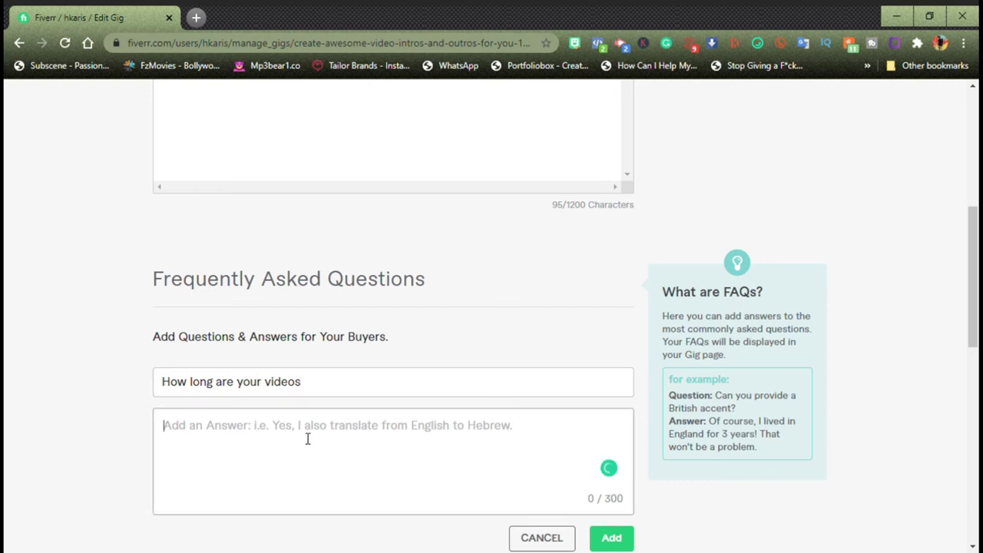
type("My videos s")
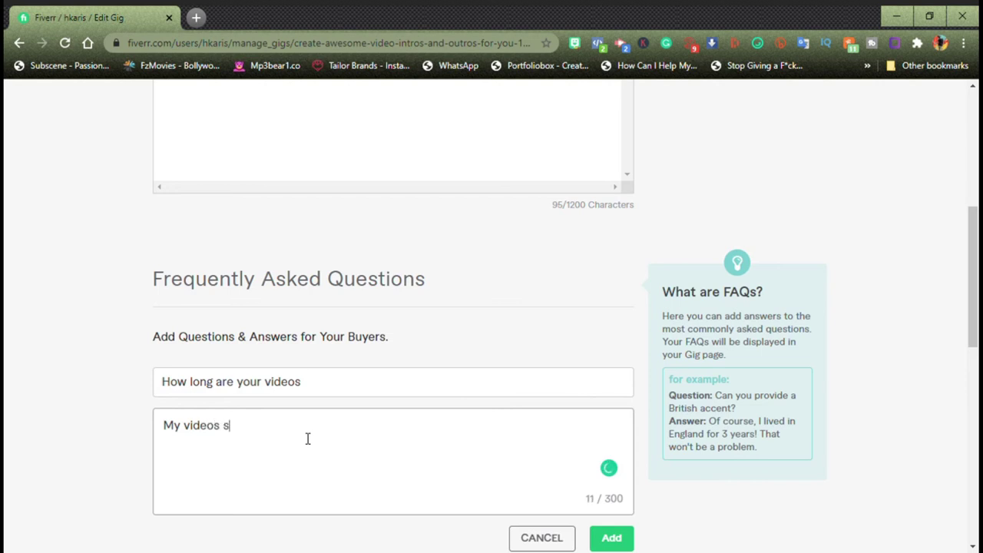
type("ometimes")
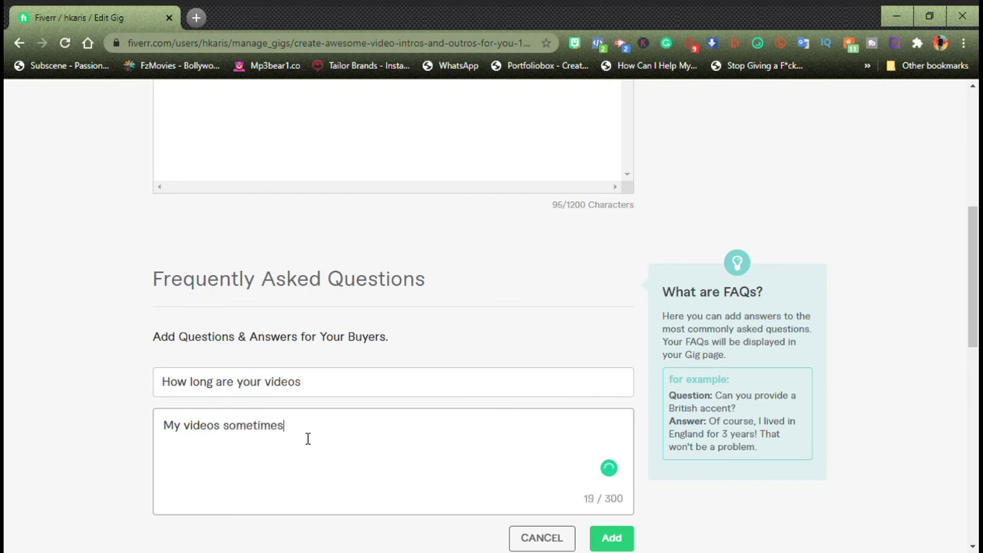
type(" are up to 3-5 minutes long")
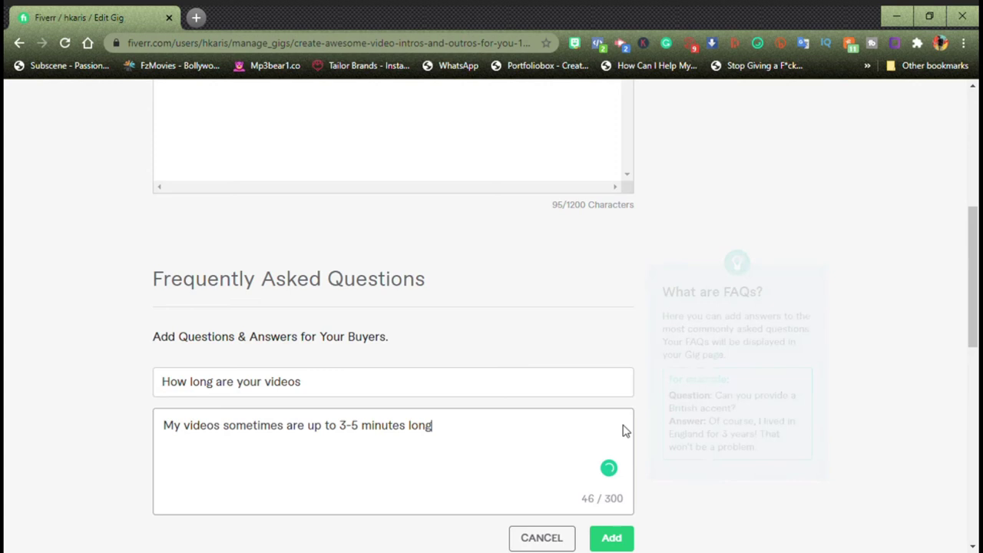
left_click(612, 538)
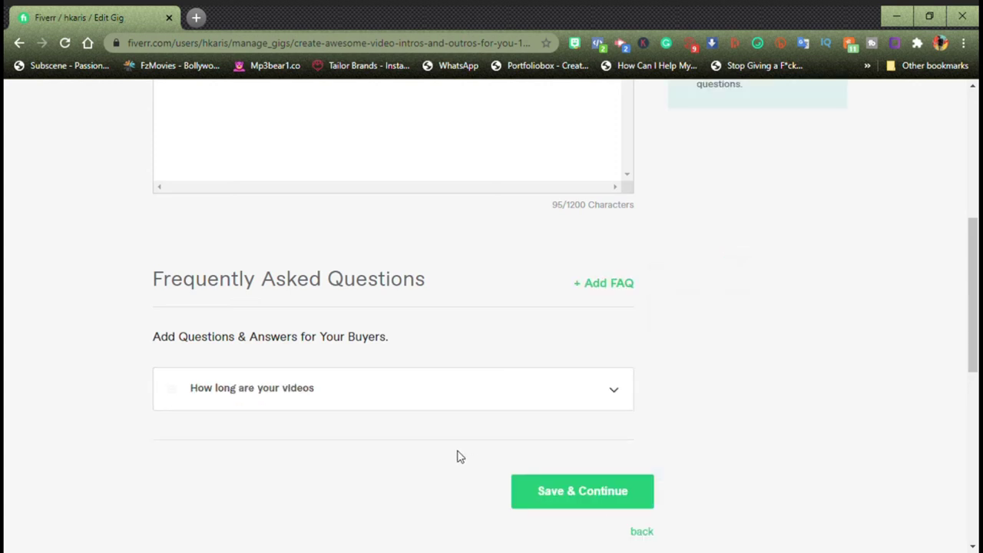
- Add a second FAQ asking "What quality of videos do you offer", and save the section to continue to the buyer requirements
scroll(434, 452, "down", 2)
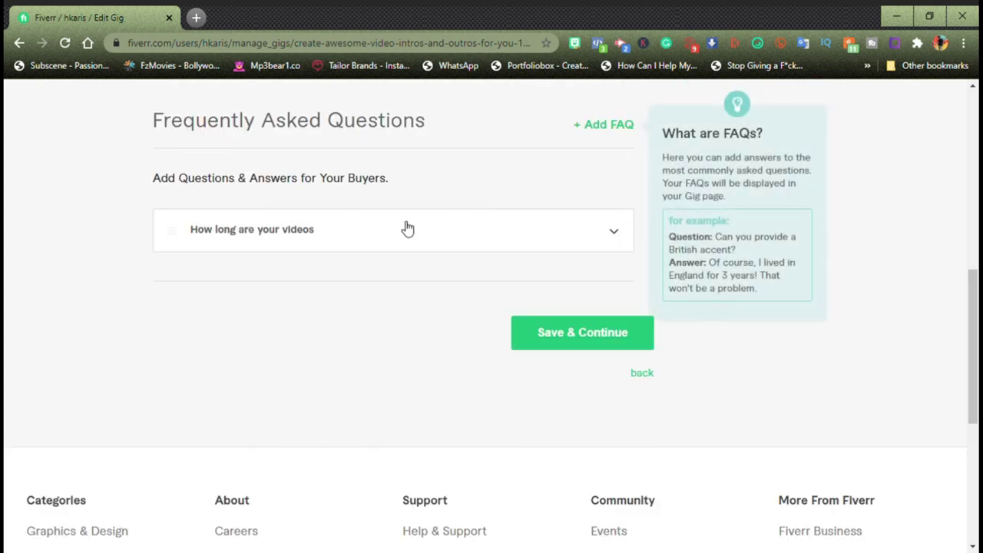
left_click(591, 125)
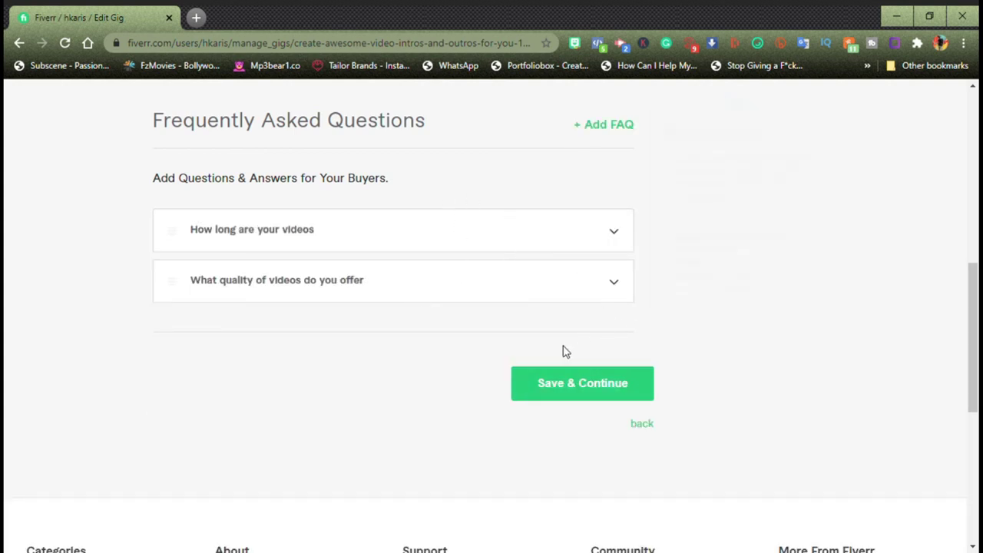
left_click(591, 407)
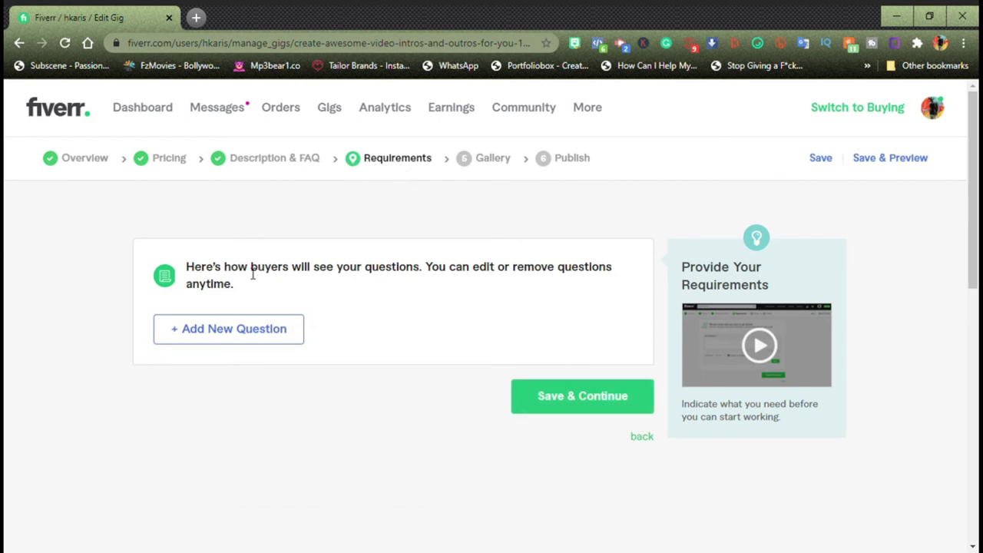
- Start a new required question for buyers and set its answer form to Attachment
left_click(250, 329)
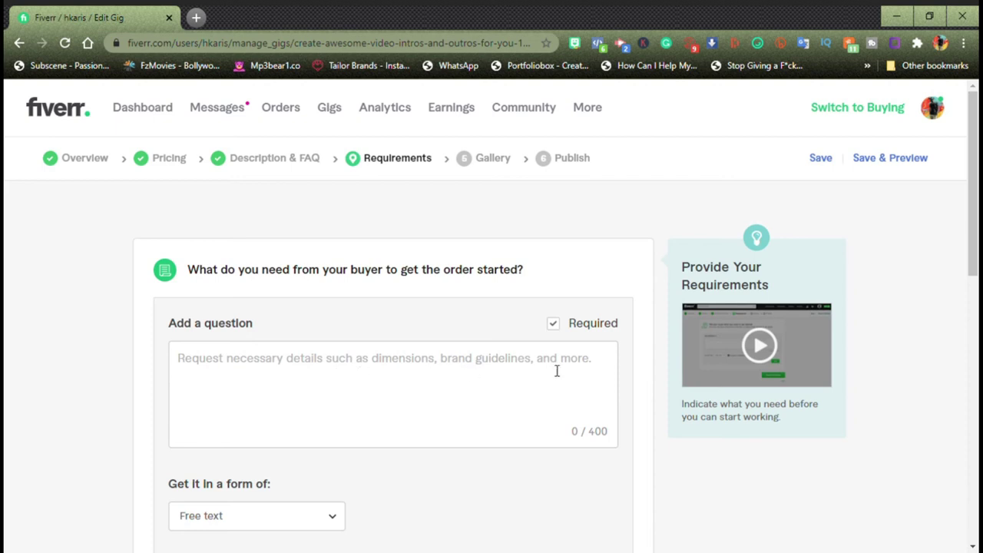
left_click(375, 361)
scroll(382, 313, "down", 1)
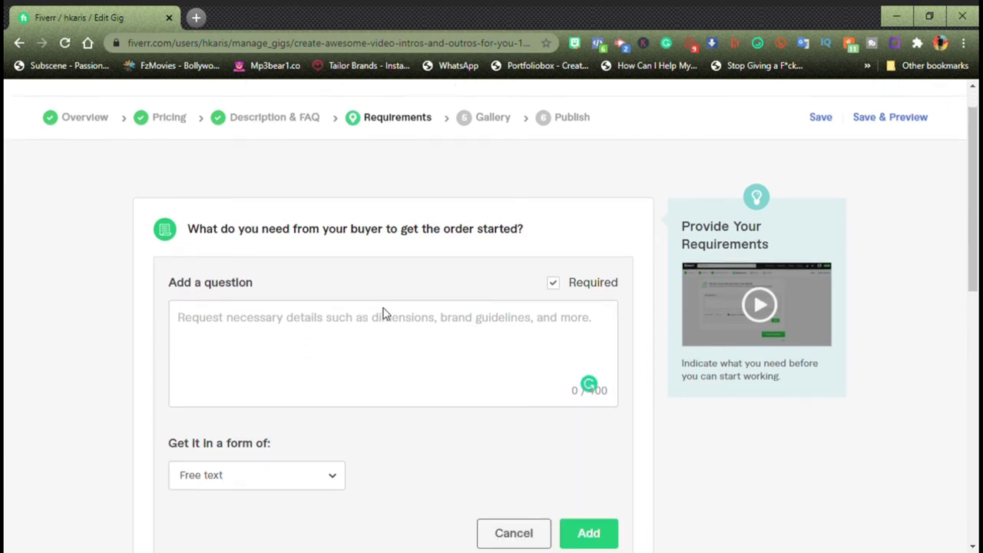
scroll(383, 313, "down", 2)
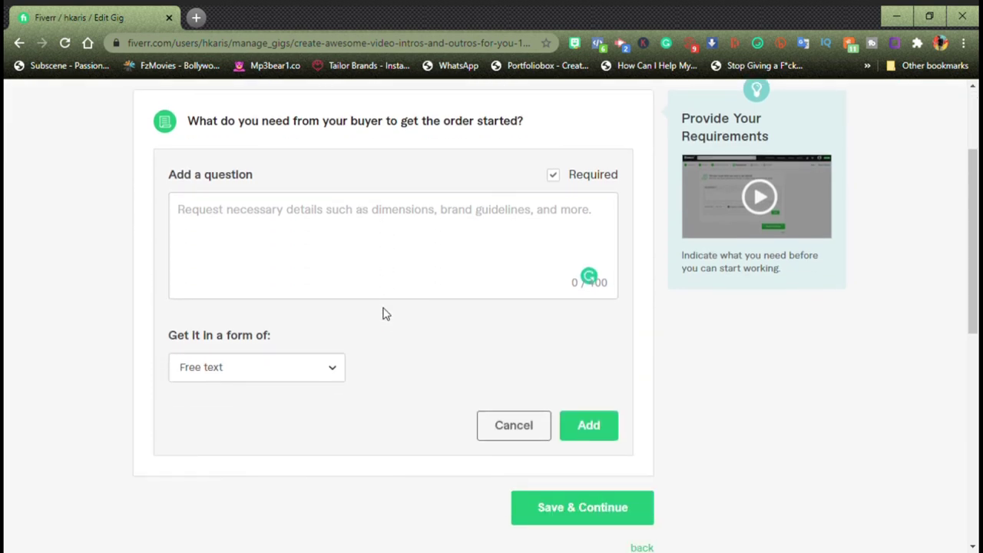
left_click(336, 371)
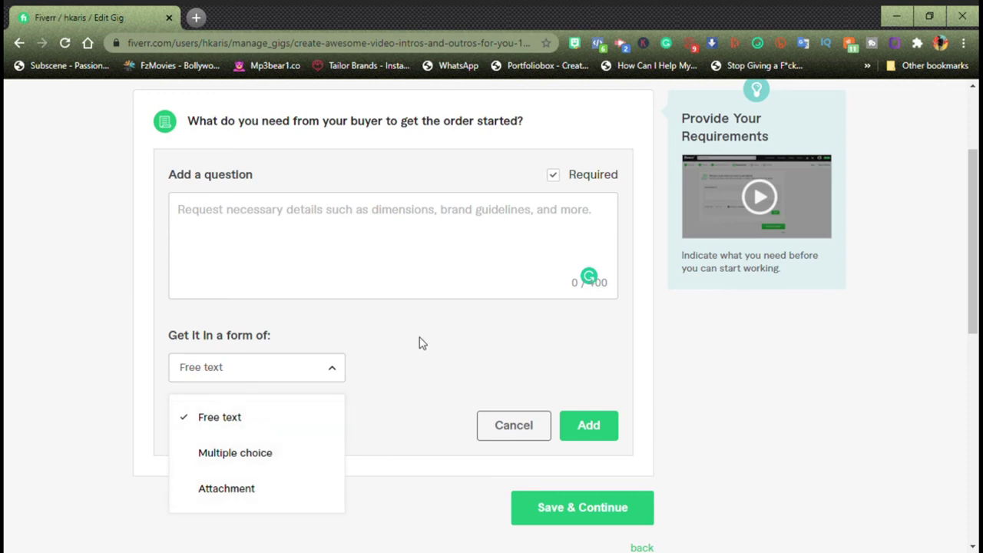
left_click(244, 490)
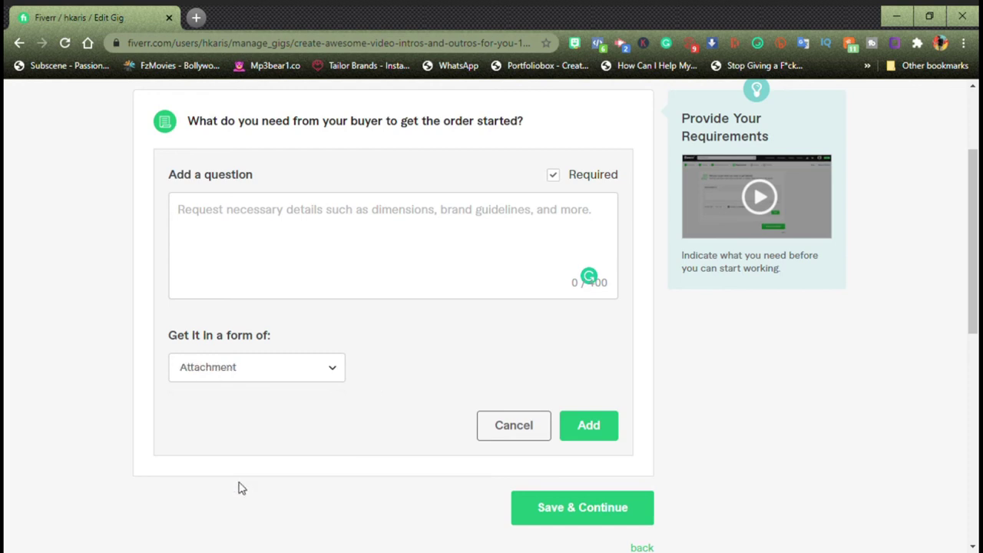
- Add the question text "I would require you to send me all the necessary attachments via Google Drive." and continue to the gallery
left_click(323, 224)
type("I would require ")
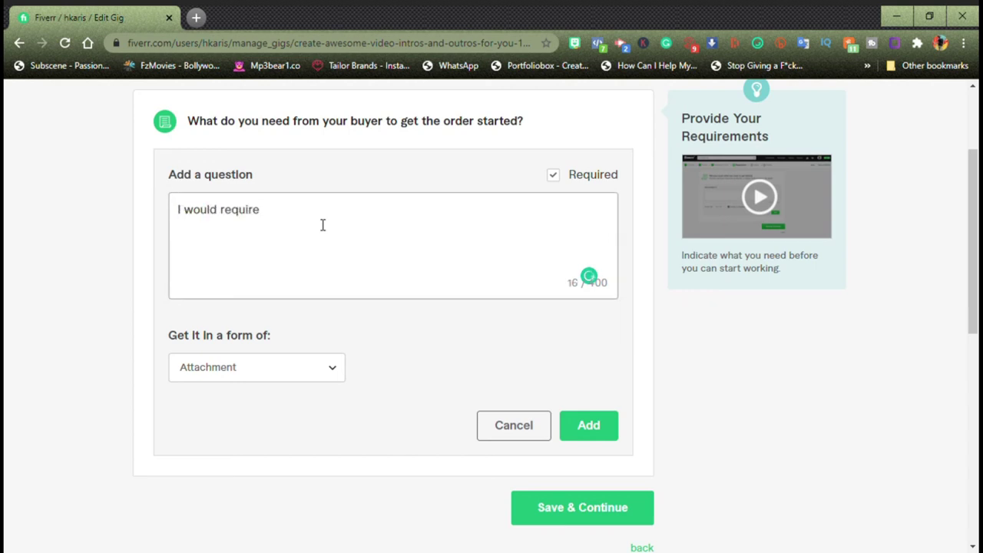
type("you to send me all the necessary attachments ")
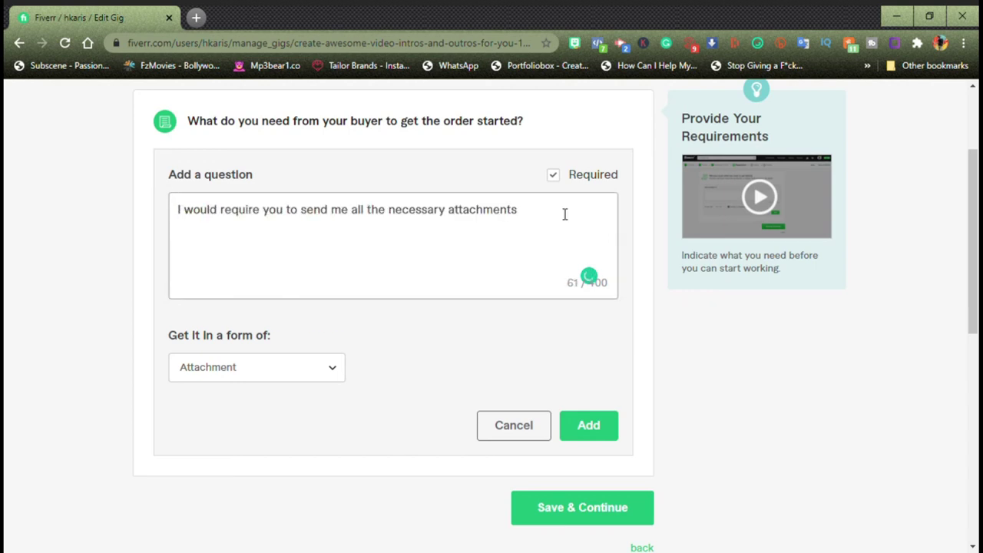
type("via Gogle Dr")
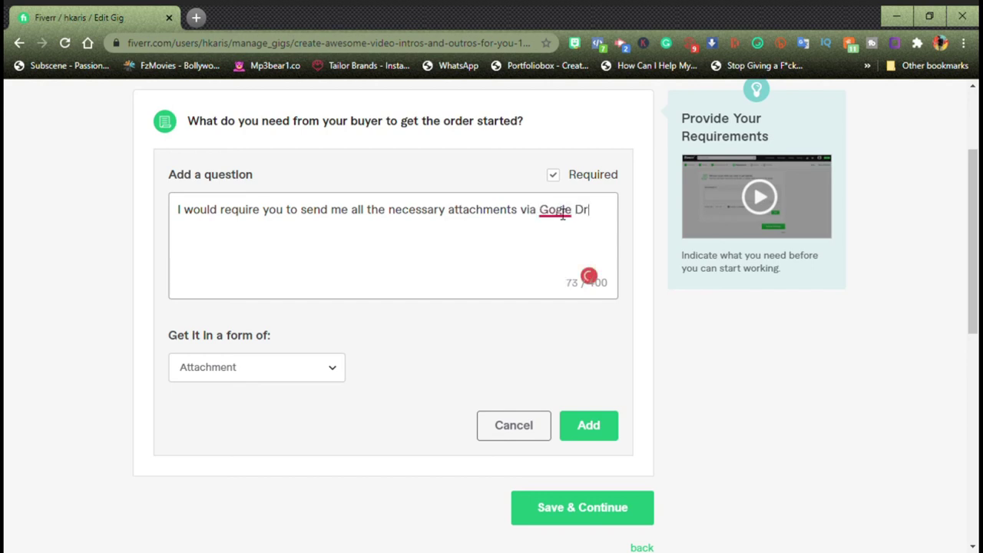
mouse_move(564, 215)
left_click(565, 232)
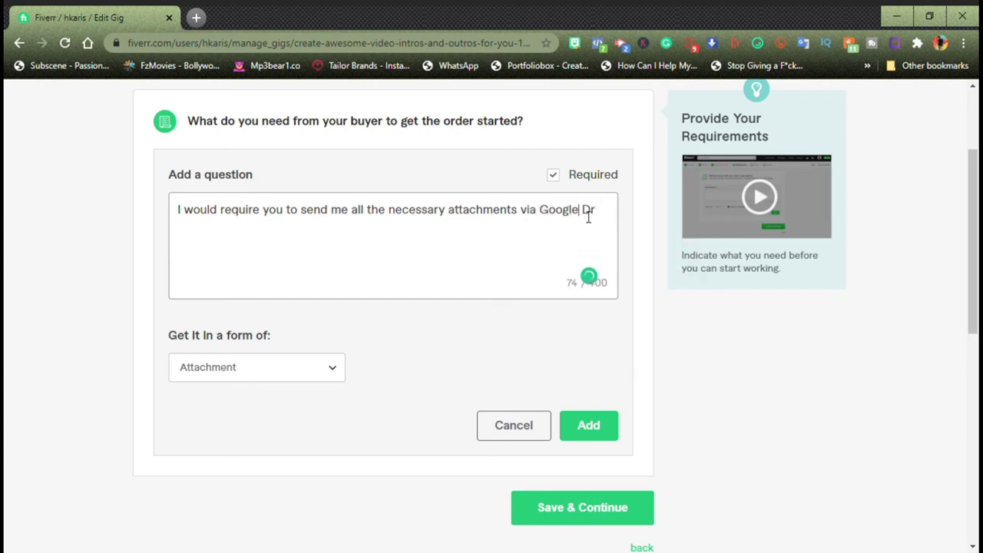
type("ive.")
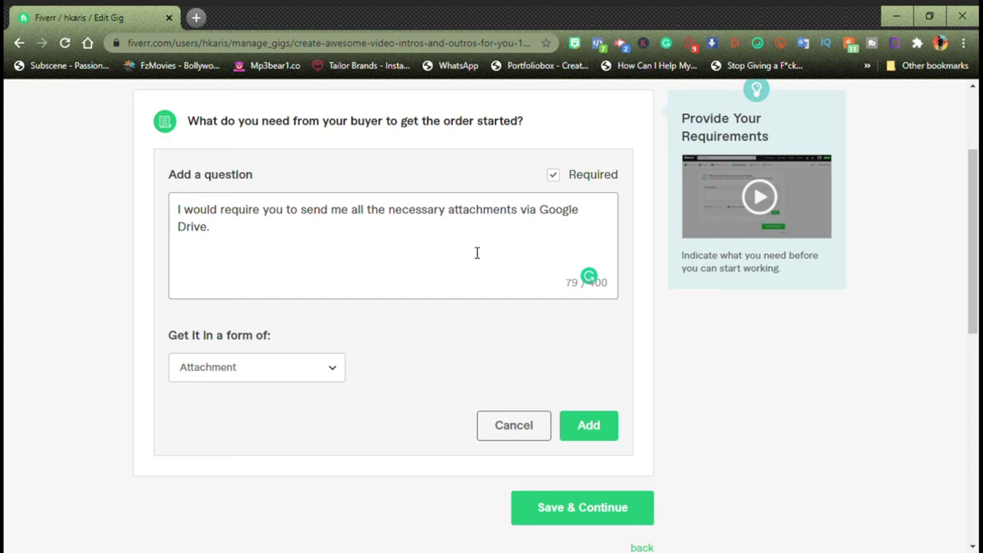
left_click(595, 424)
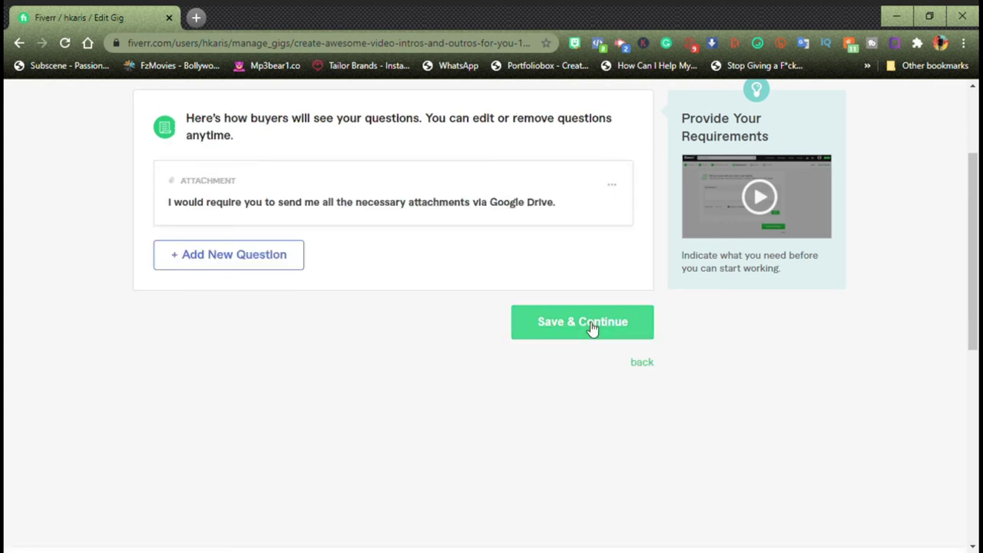
left_click(592, 328)
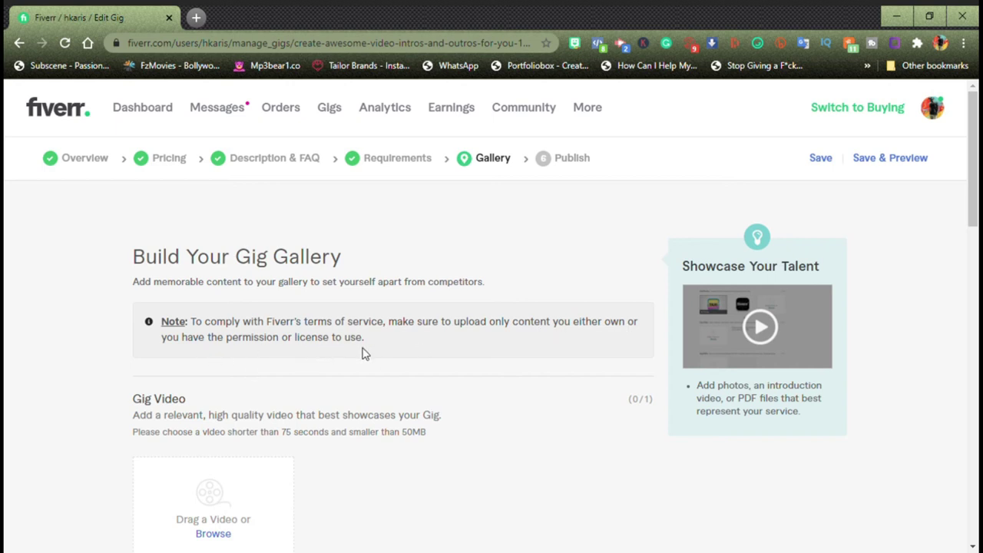
- Upload the video NAME_SUB_LIKE_02.avi and one primary photo to the gig gallery
scroll(498, 369, "down", 2)
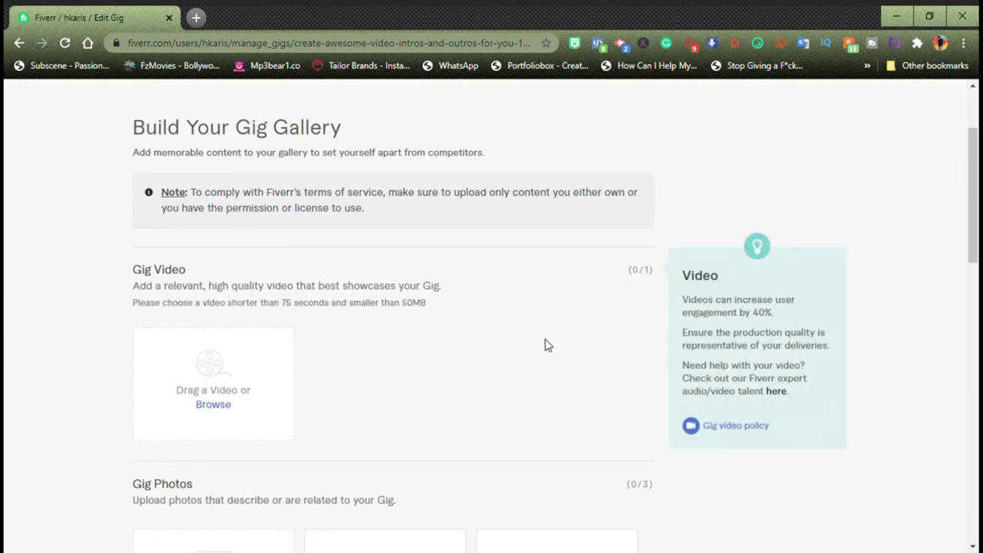
scroll(546, 345, "down", 2)
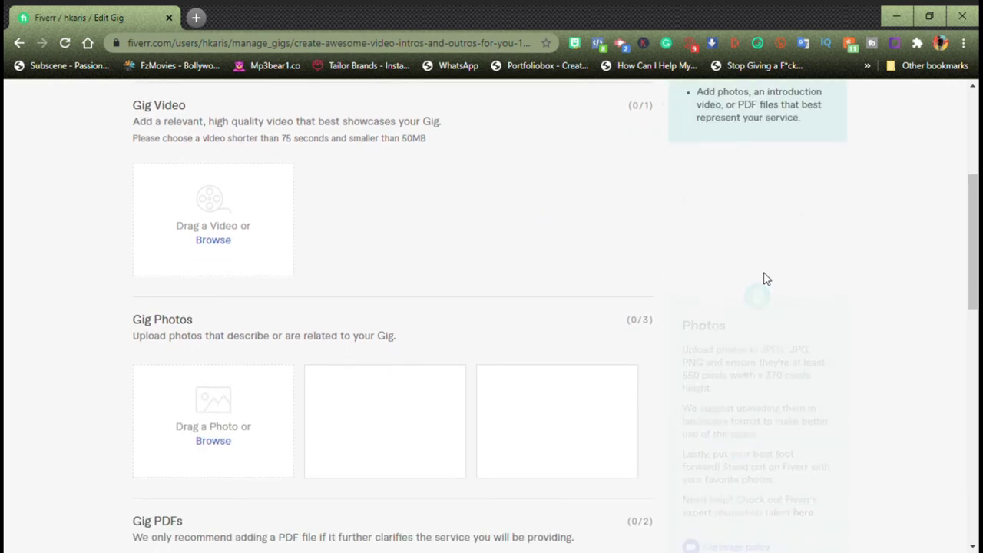
scroll(345, 212, "down", 1)
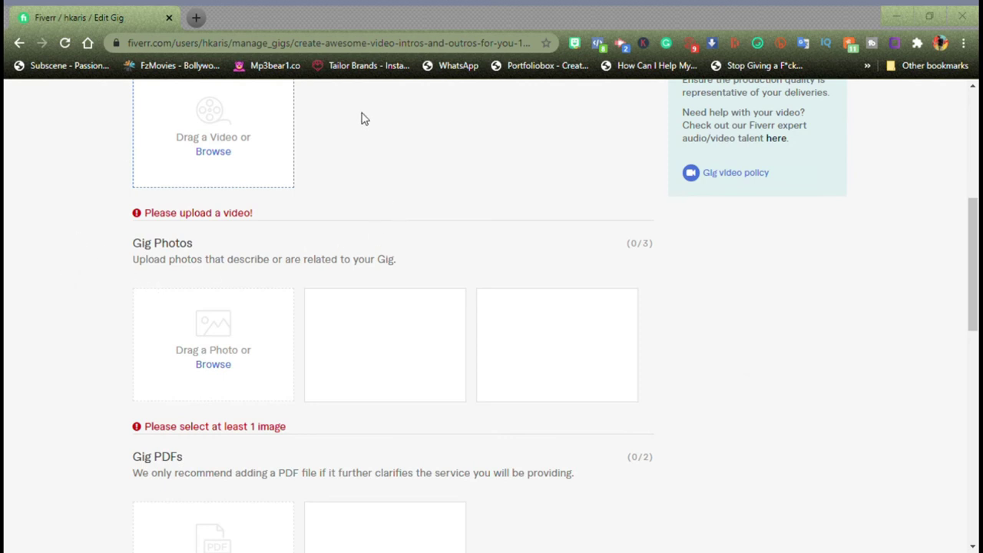
left_click_drag(362, 115, 269, 146)
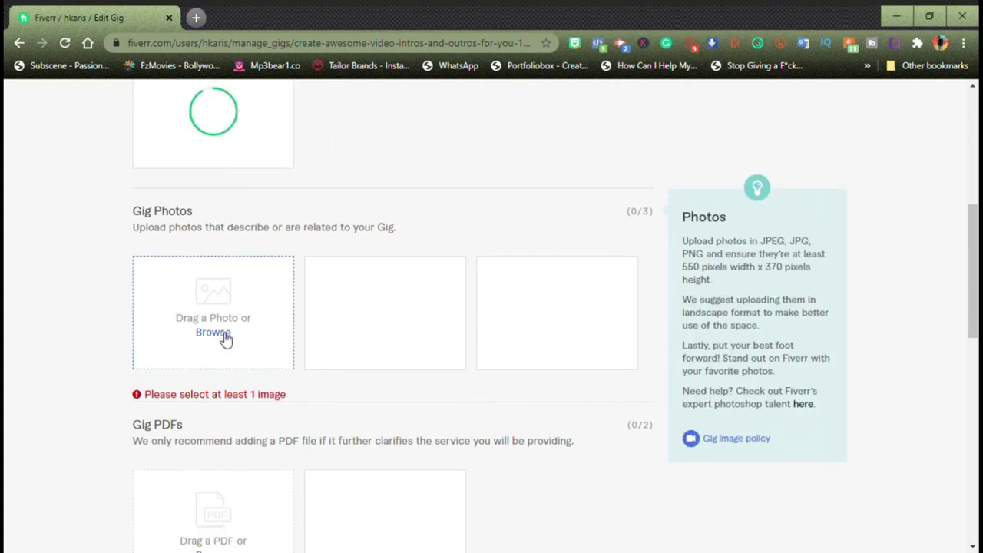
left_click(219, 335)
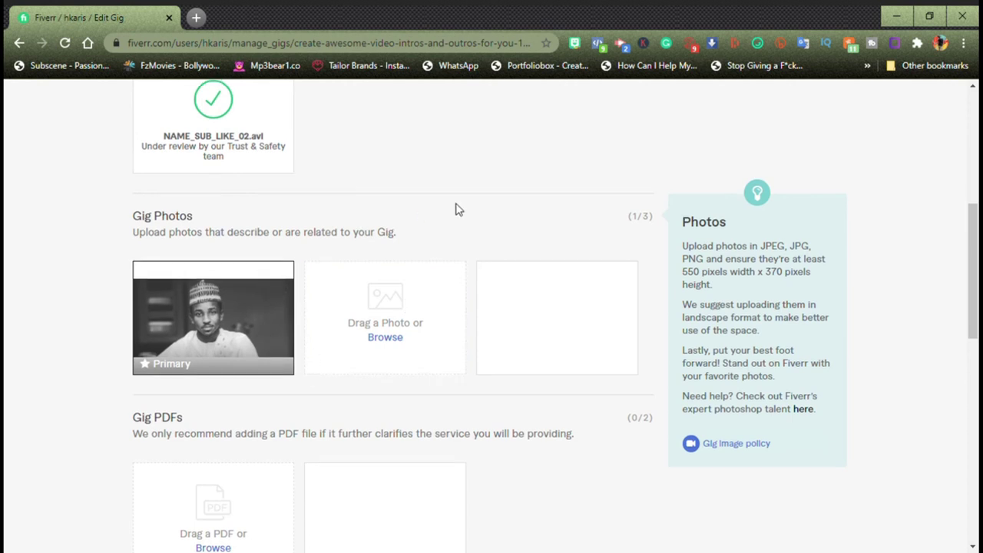
- Check the uploaded gallery files, save the gallery without PDFs and continue to the publishing requirements
scroll(456, 208, "up", 1)
scroll(456, 208, "up", 2)
scroll(456, 208, "down", 2)
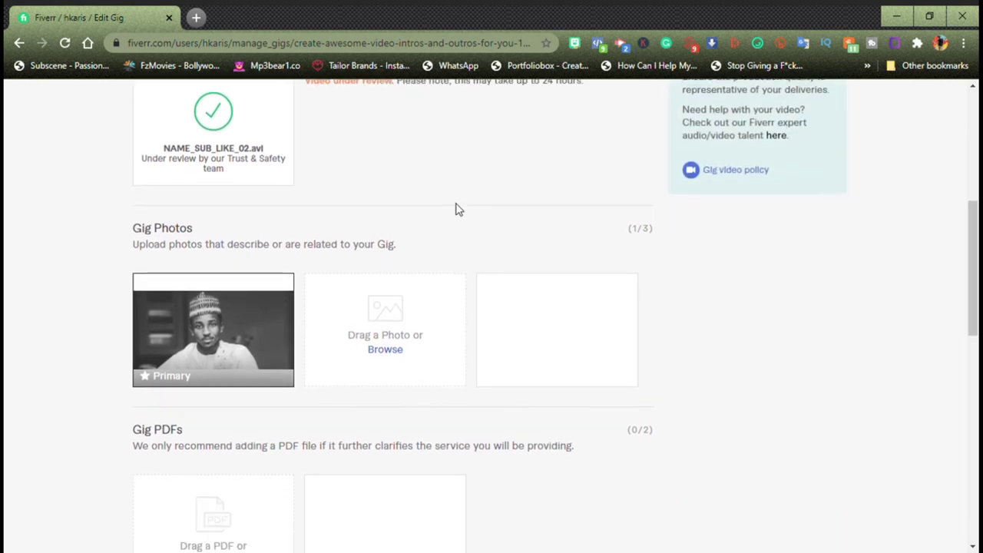
scroll(533, 267, "down", 3)
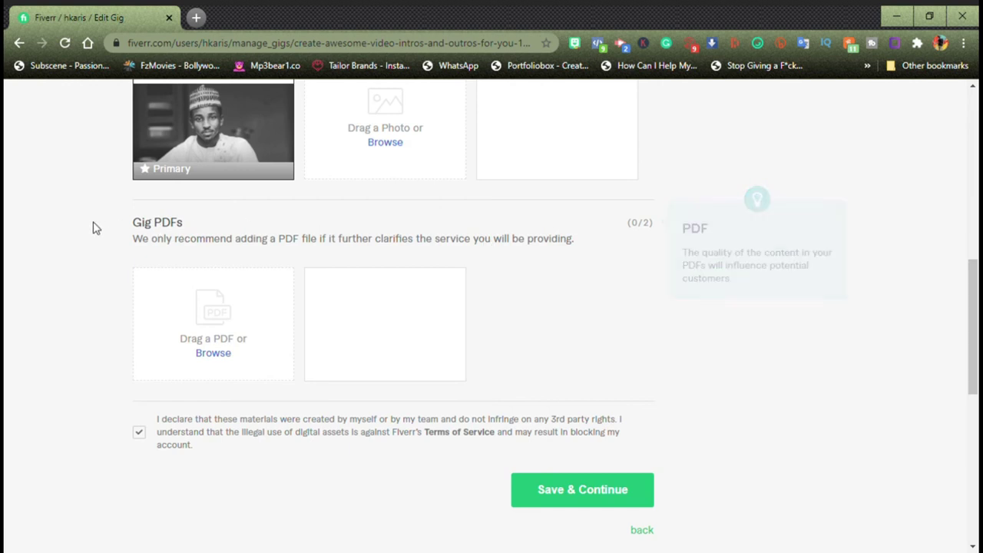
scroll(92, 226, "up", 2)
scroll(92, 228, "up", 2)
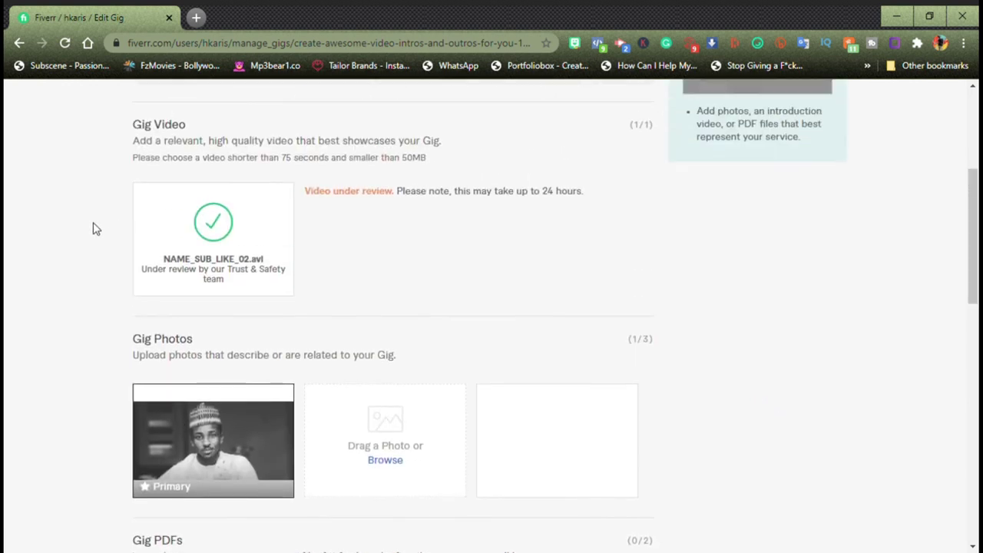
scroll(94, 228, "down", 5)
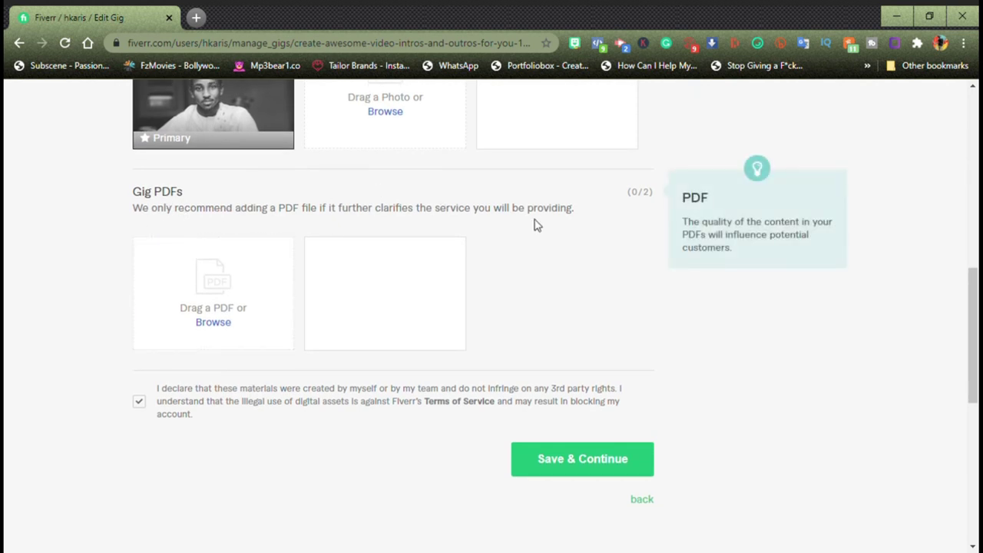
left_click(583, 462)
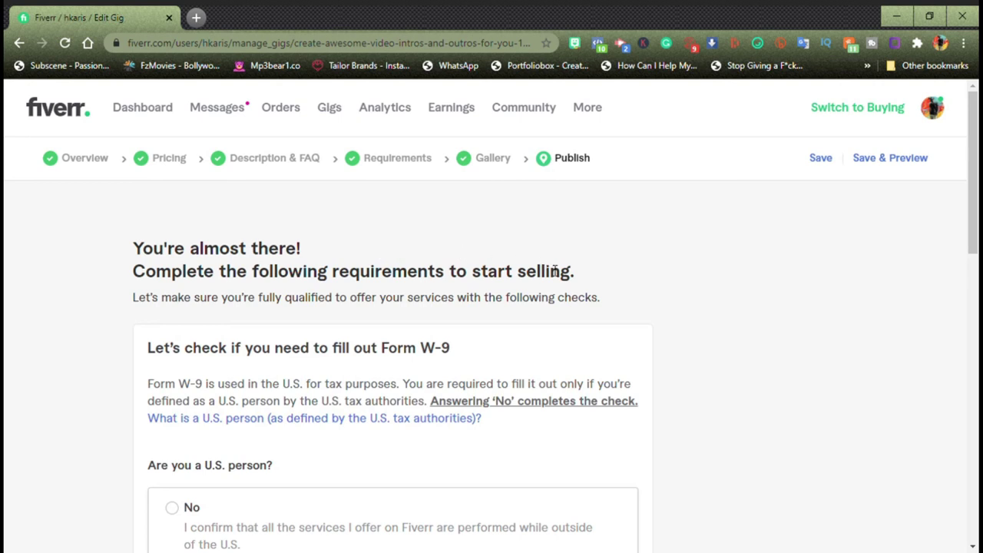
scroll(437, 265, "down", 3)
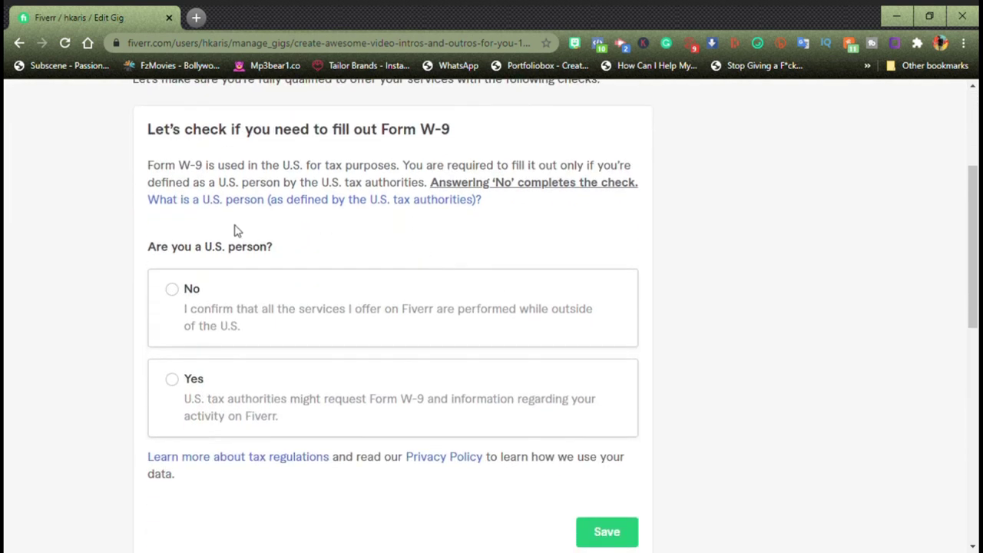